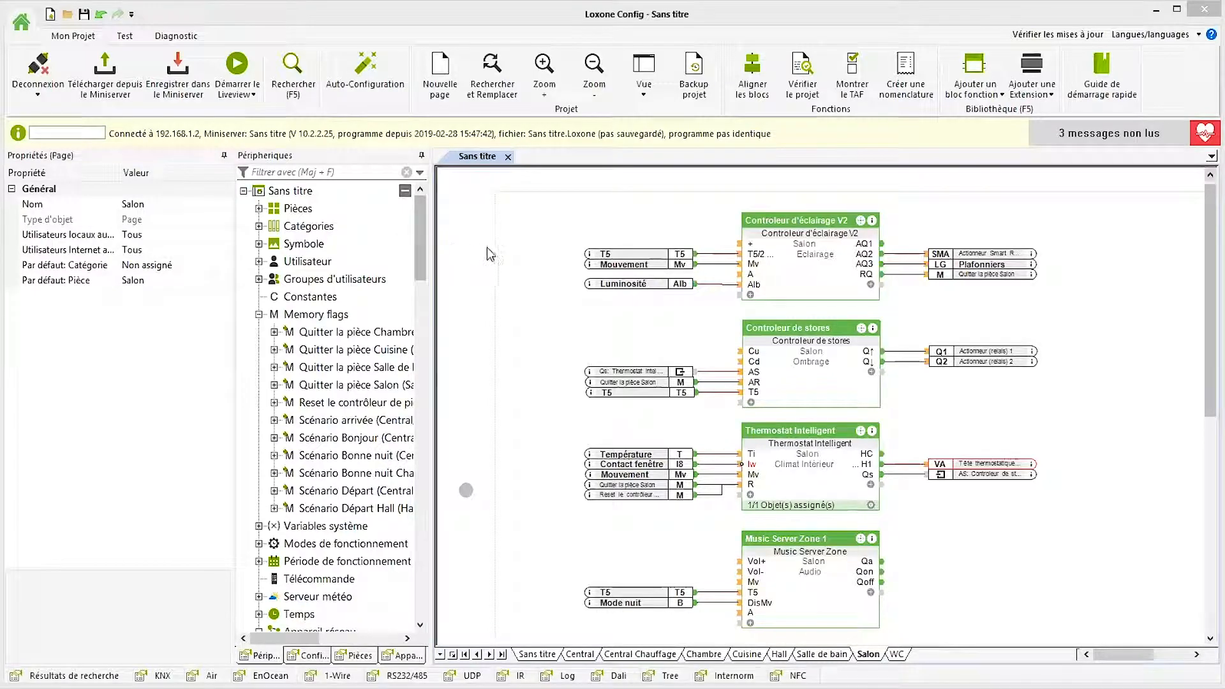
Start the simulation and trigger the upper-left zone of the T5 input wired to the Salon lighting controller.
{"action": "left_click", "coordinate": [124, 37]}
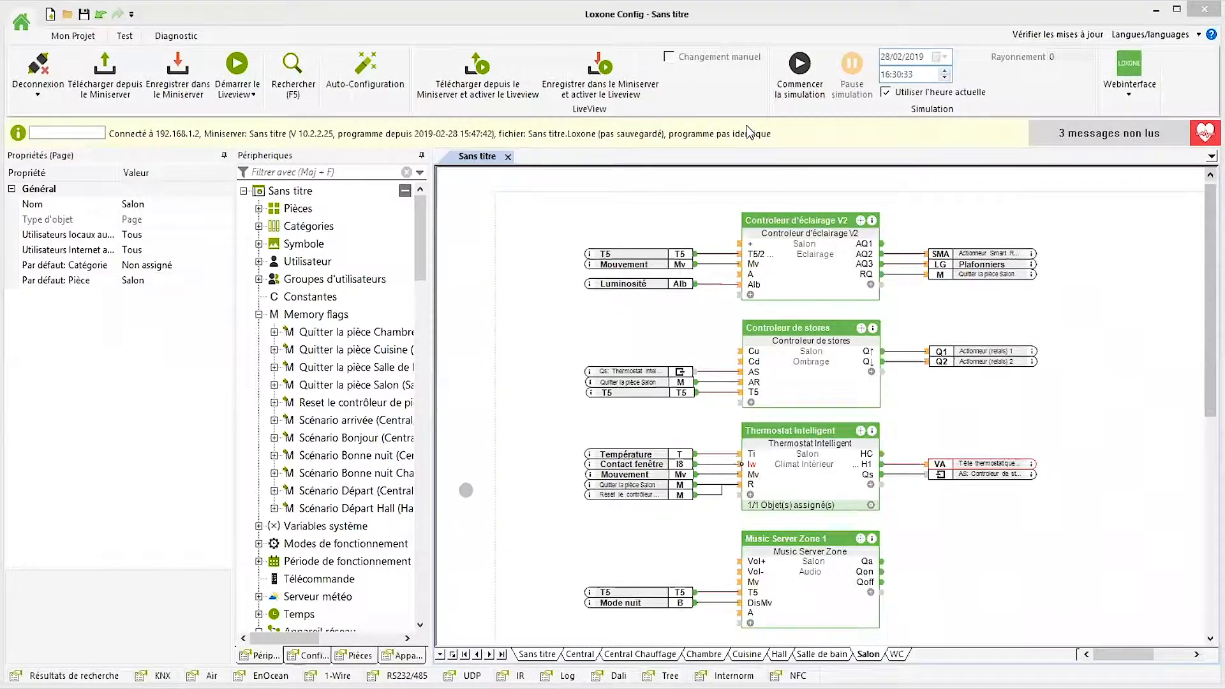
{"action": "left_click", "coordinate": [793, 90]}
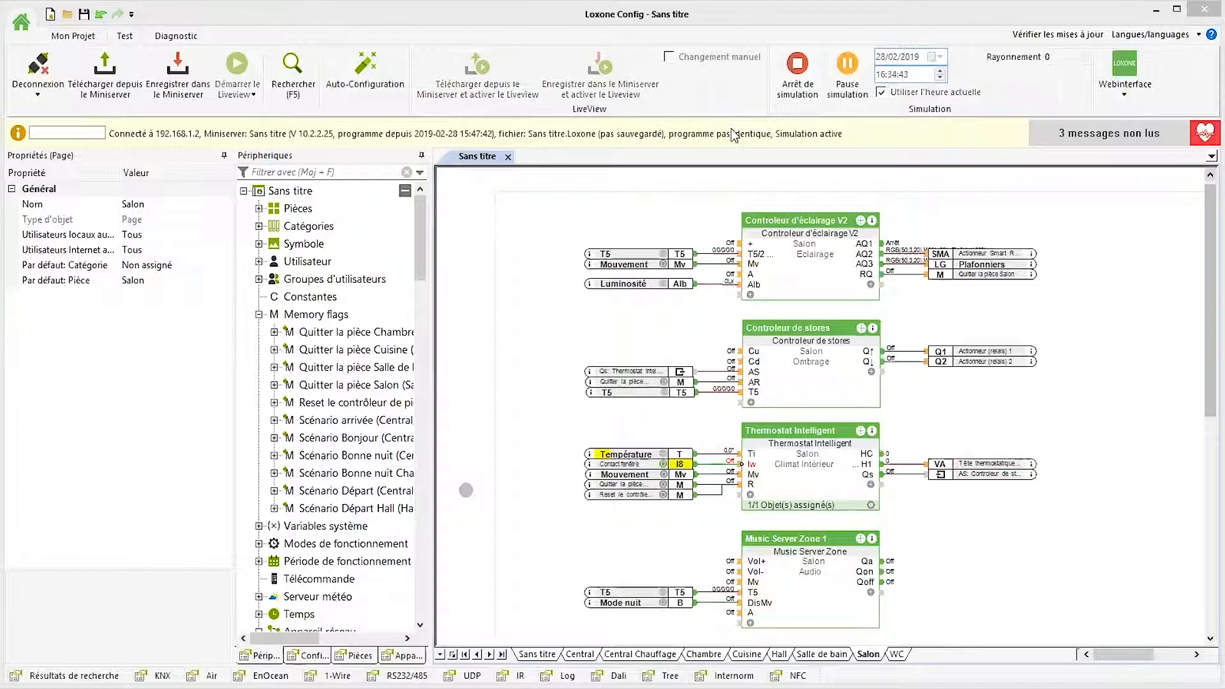
{"action": "left_click", "coordinate": [663, 254]}
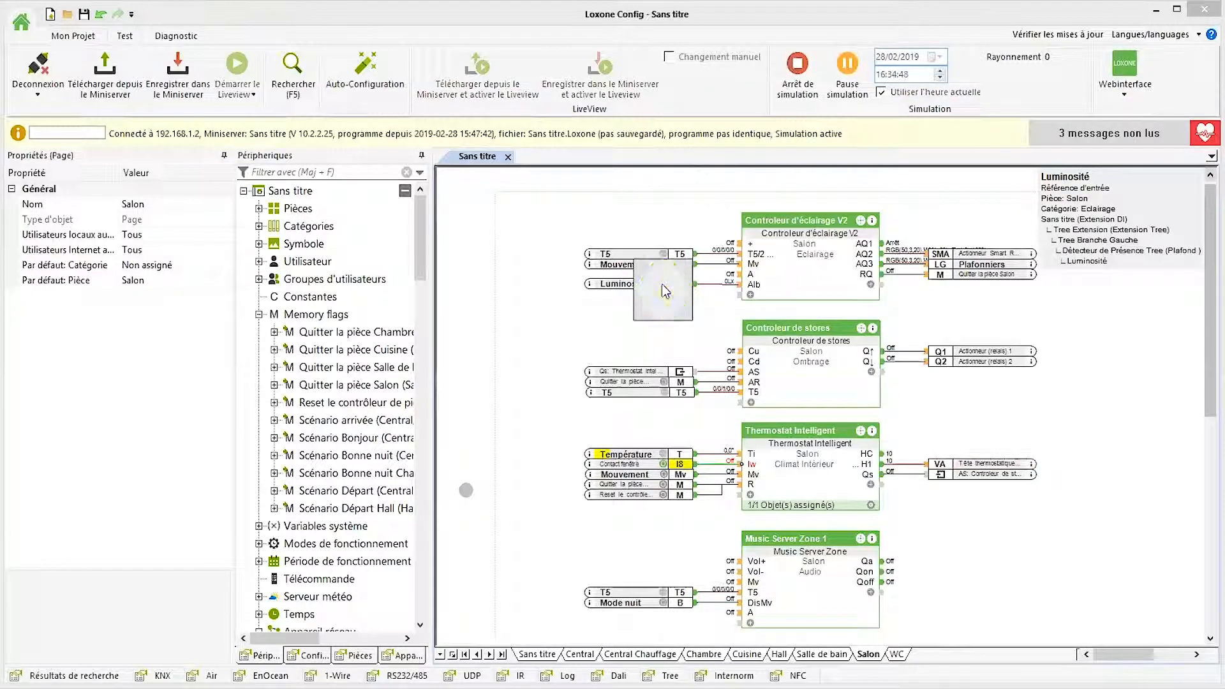
{"action": "left_click", "coordinate": [641, 271]}
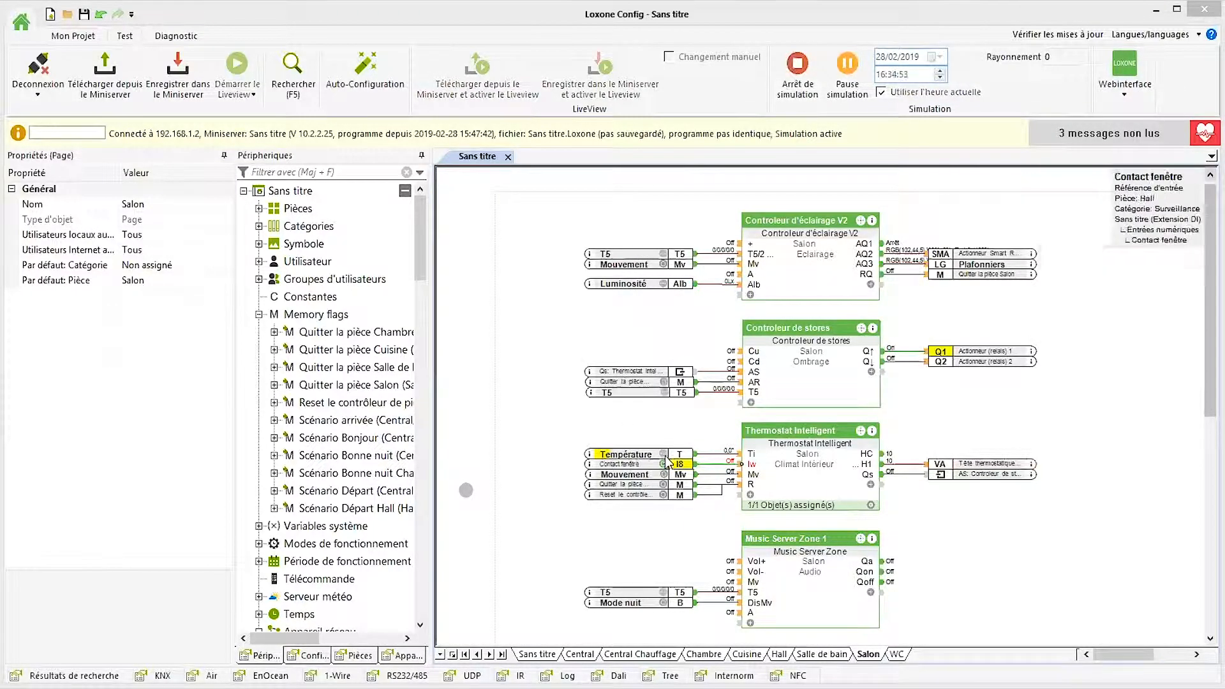
Set the simulated value of the Température input on the Thermostat Intelligent block to 25.
{"action": "left_click", "coordinate": [605, 455]}
{"action": "mouse_move", "coordinate": [604, 453]}
{"action": "left_mouse_down"}
{"action": "mouse_move", "coordinate": [637, 455]}
{"action": "mouse_move", "coordinate": [617, 454]}
{"action": "left_mouse_up"}
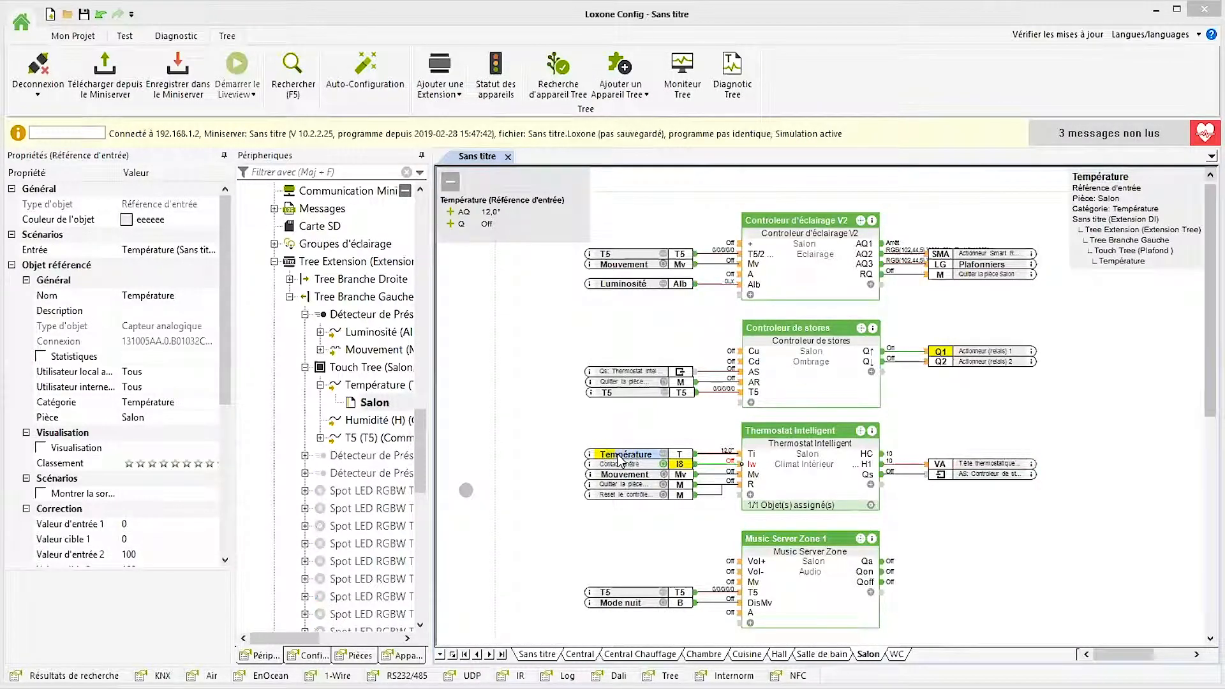
{"action": "left_click", "coordinate": [663, 455]}
{"action": "type", "text": "2"}
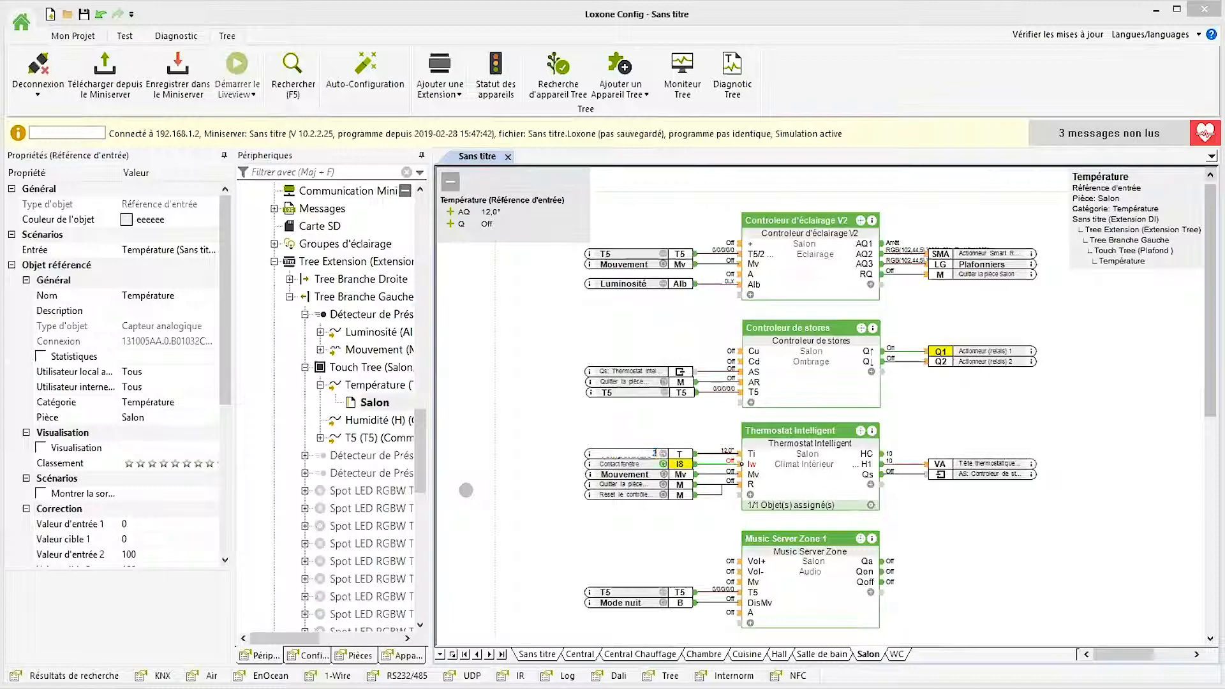
{"action": "type", "text": "5"}
{"action": "key", "text": "Return"}
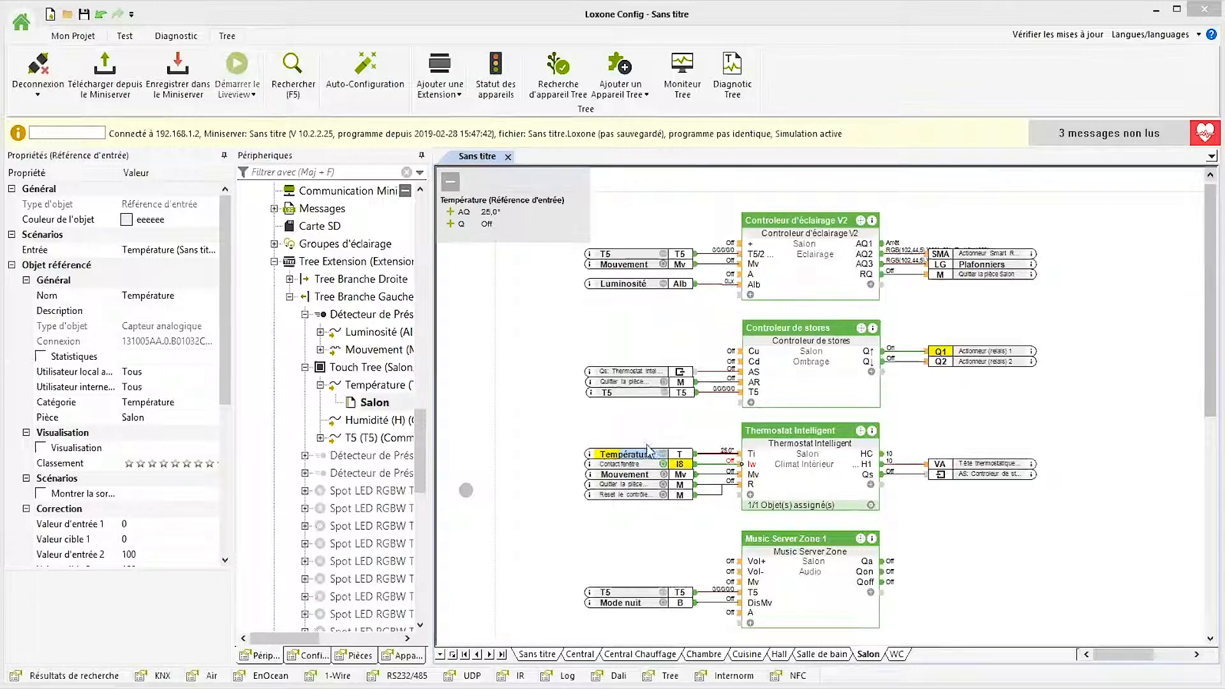
{"action": "left_click", "coordinate": [623, 285]}
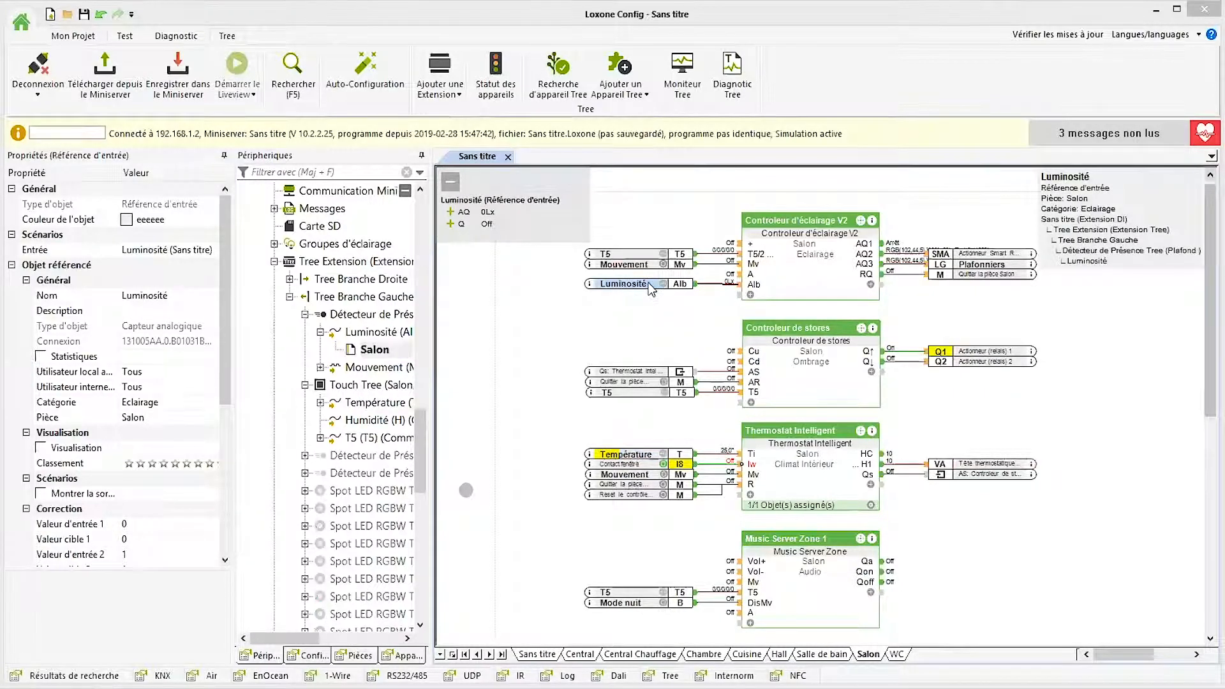
{"action": "left_click", "coordinate": [662, 284]}
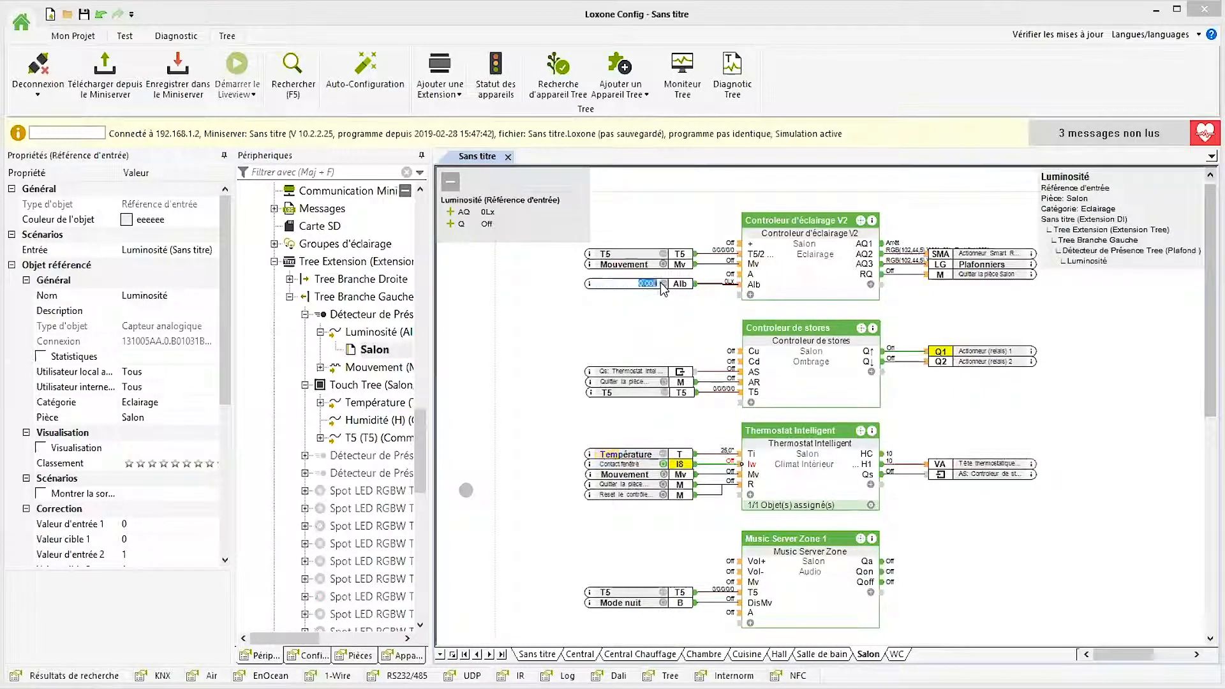
{"action": "left_click", "coordinate": [651, 322]}
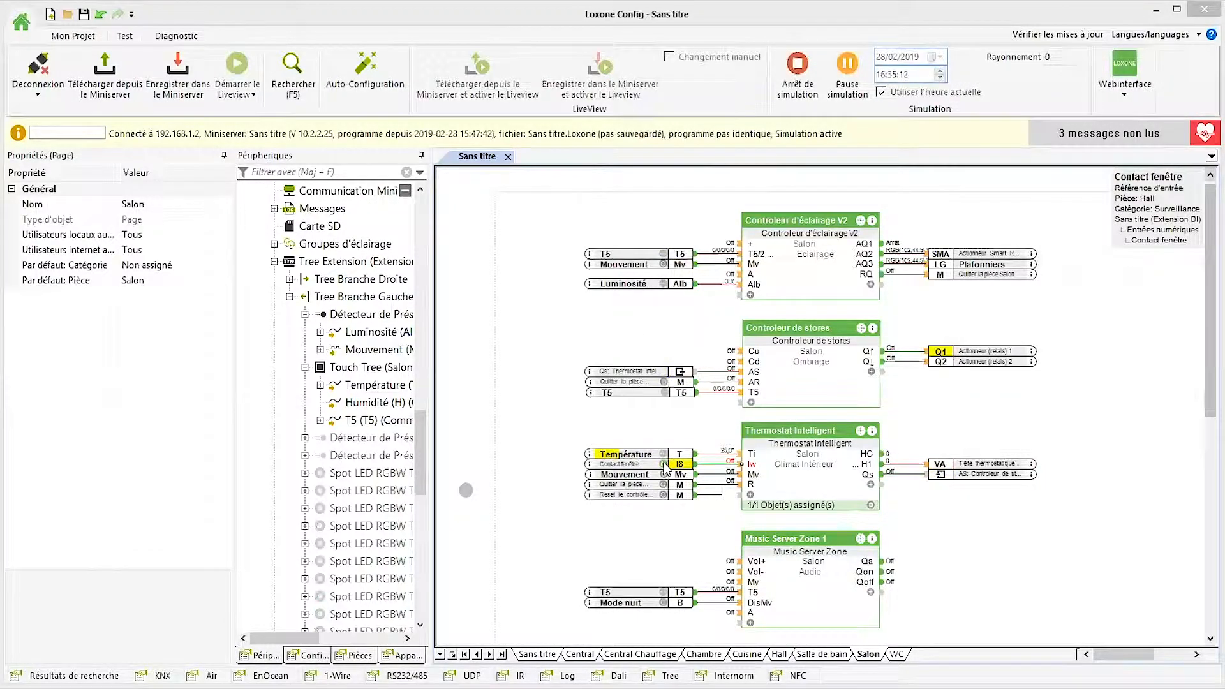
Stop the simulation and set the Contact fenêtre input's simulation display type to Bouton poussoir (normalement fermé).
{"action": "left_click", "coordinate": [641, 464]}
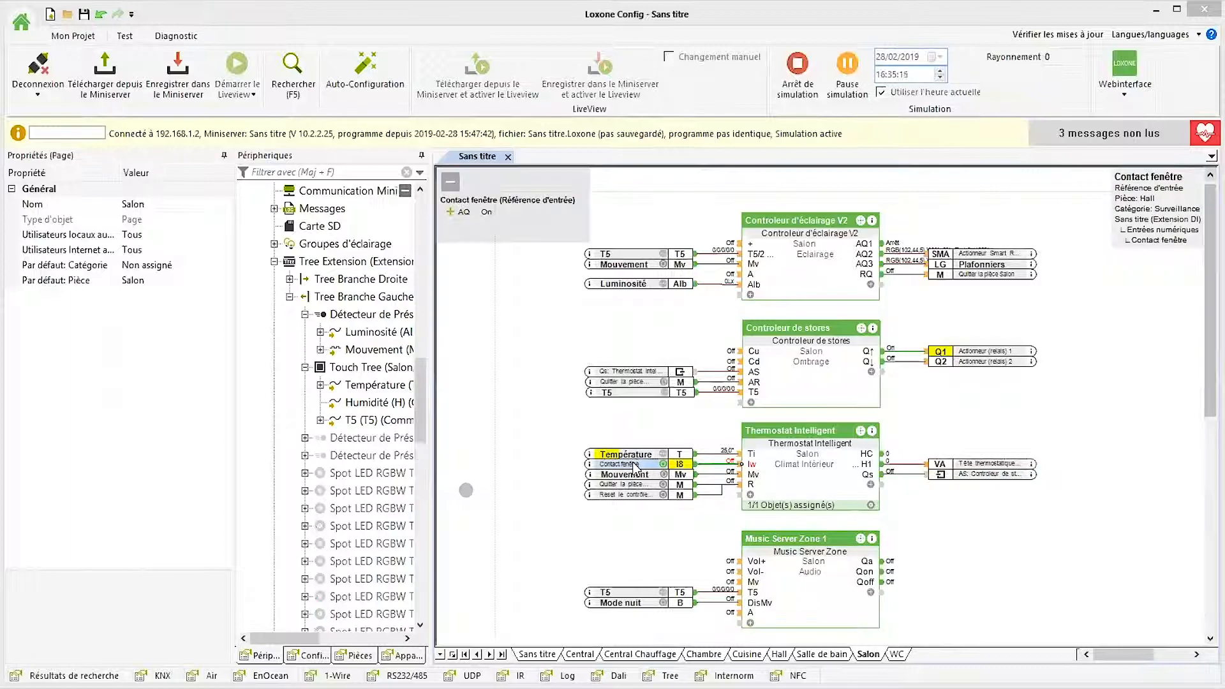
{"action": "left_click", "coordinate": [797, 72]}
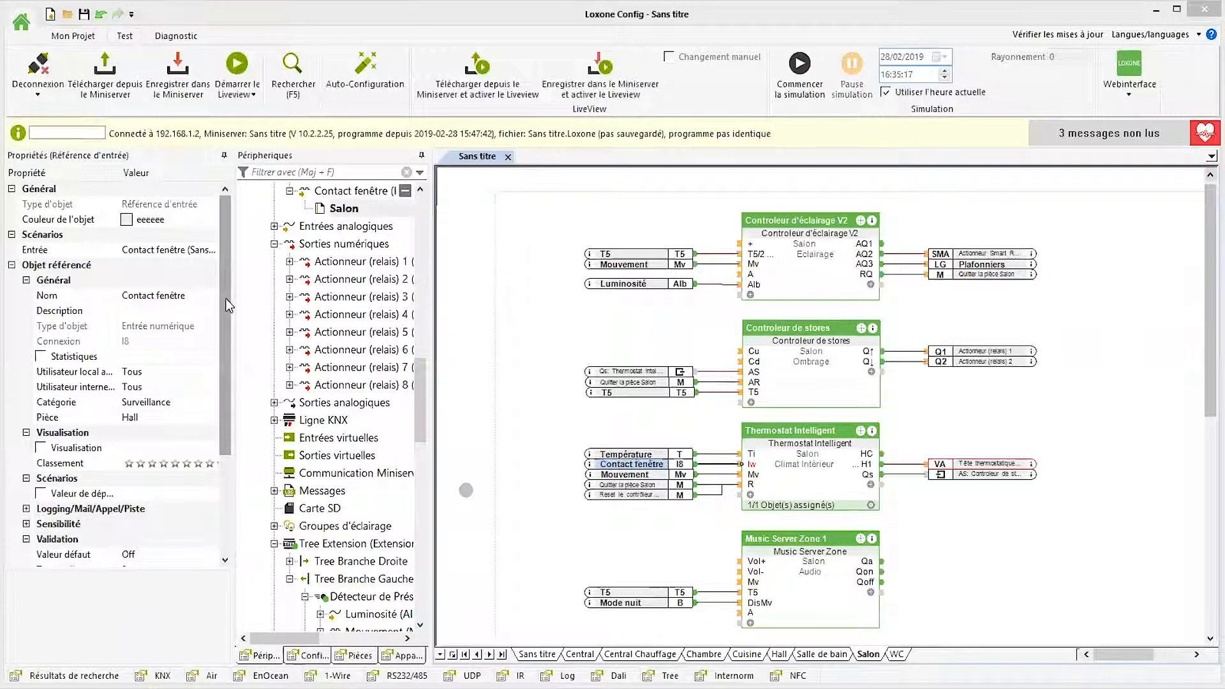
{"action": "left_click_drag", "start_coordinate": [225, 298], "coordinate": [233, 435]}
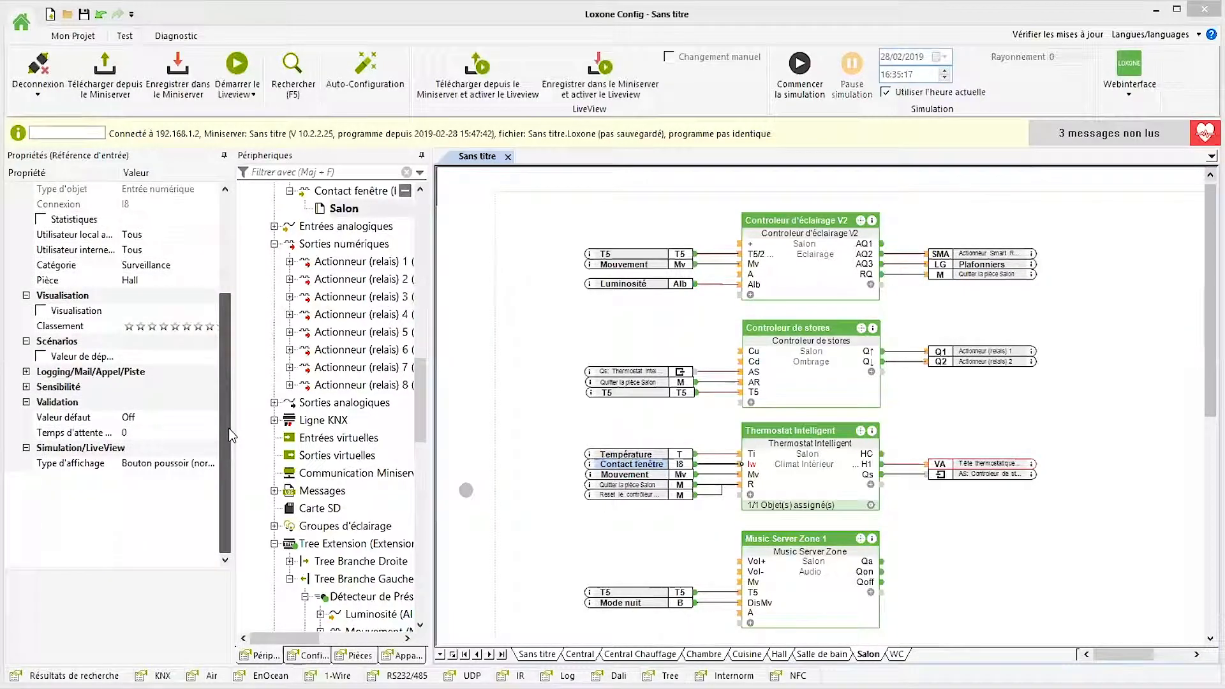
{"action": "left_click", "coordinate": [186, 463]}
{"action": "left_click", "coordinate": [209, 464]}
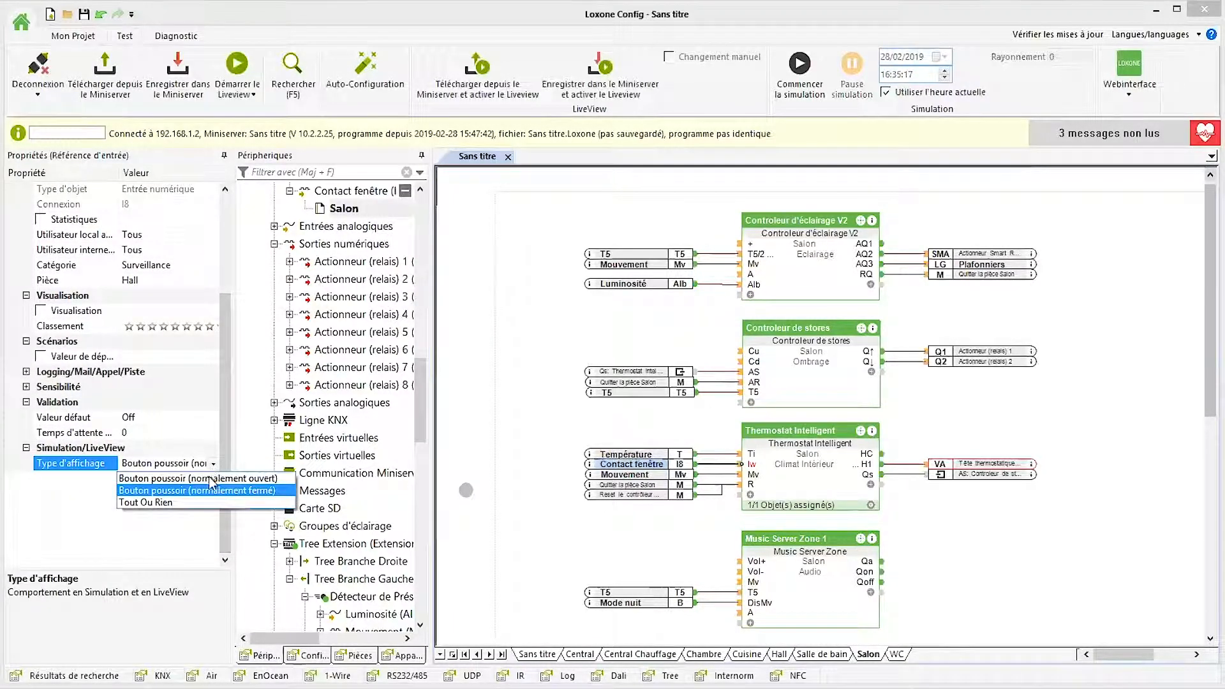
{"action": "left_click", "coordinate": [217, 491]}
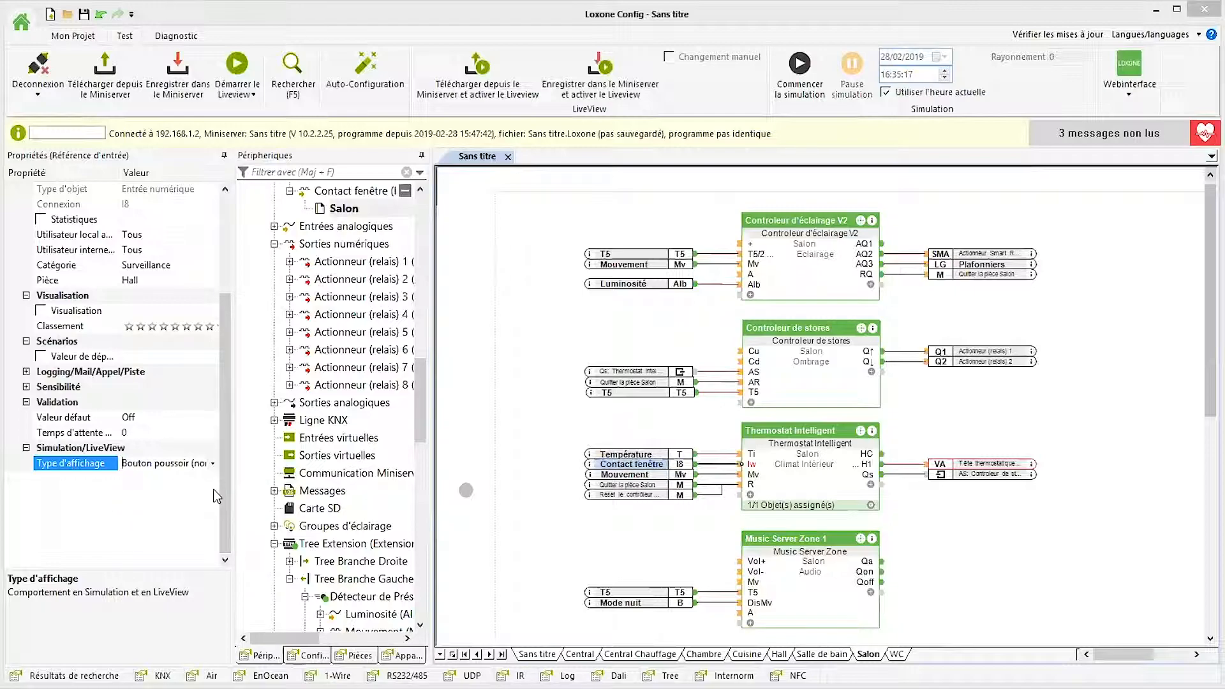
Run the simulation again to check the thermostat's inputs on the Salon page, and stop it.
{"action": "left_click", "coordinate": [791, 76]}
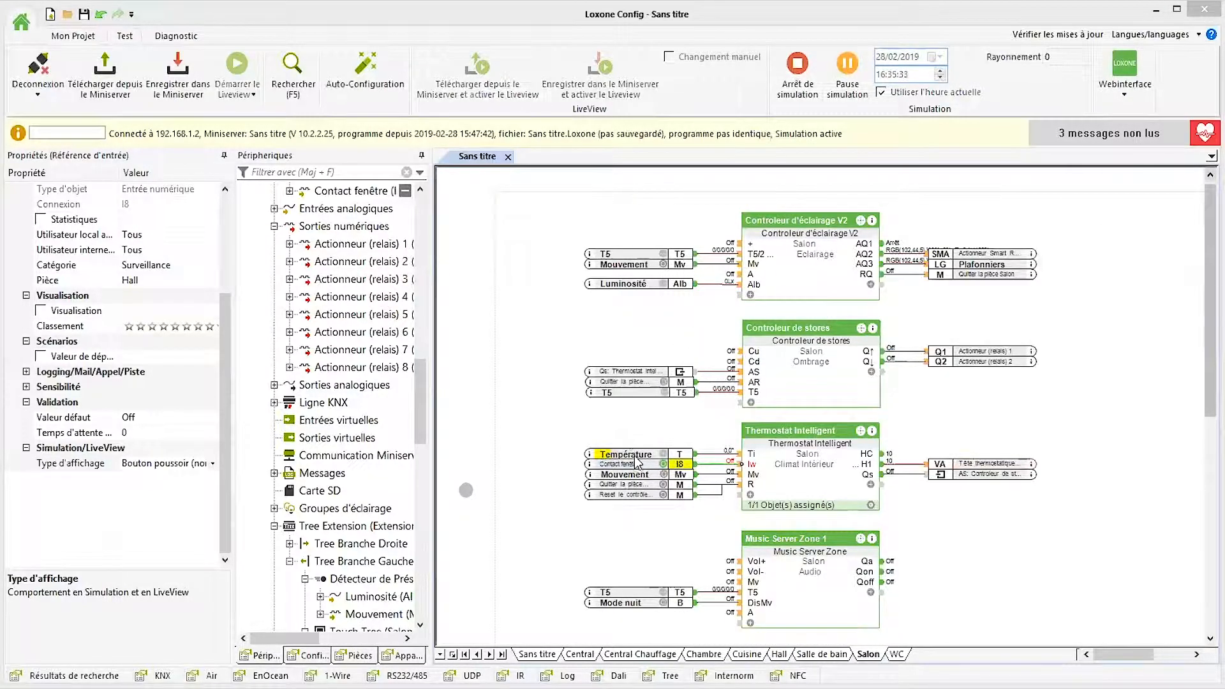
{"action": "left_click", "coordinate": [665, 475]}
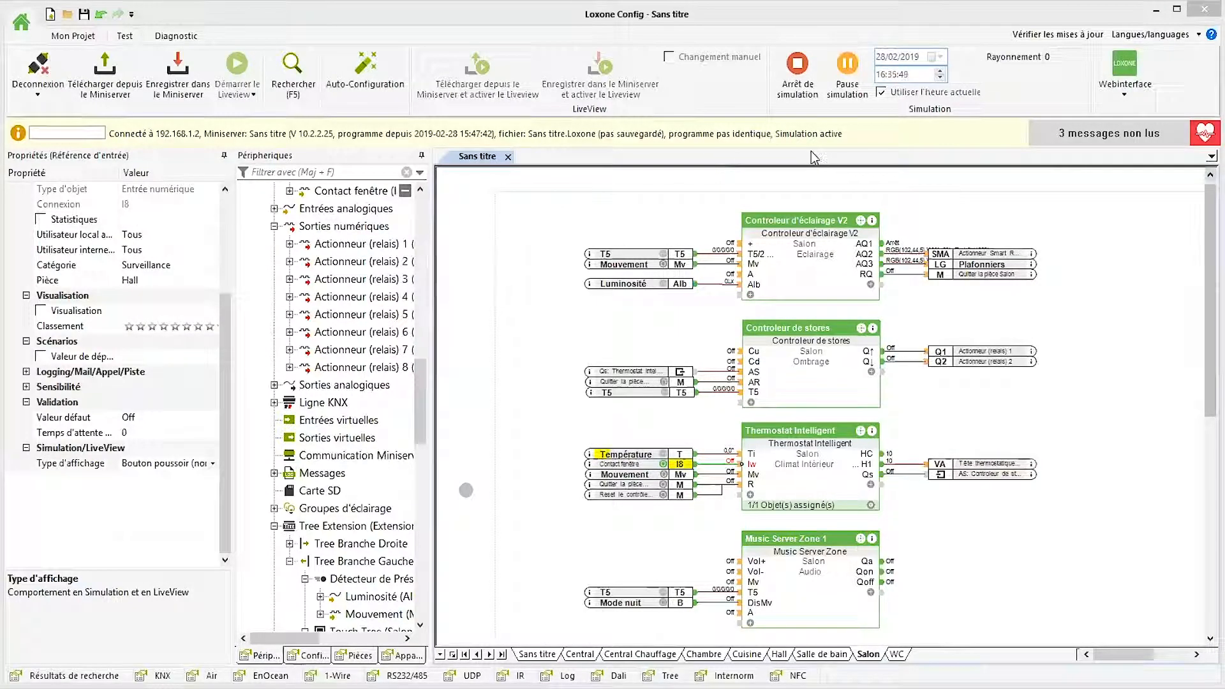
{"action": "left_click", "coordinate": [796, 67]}
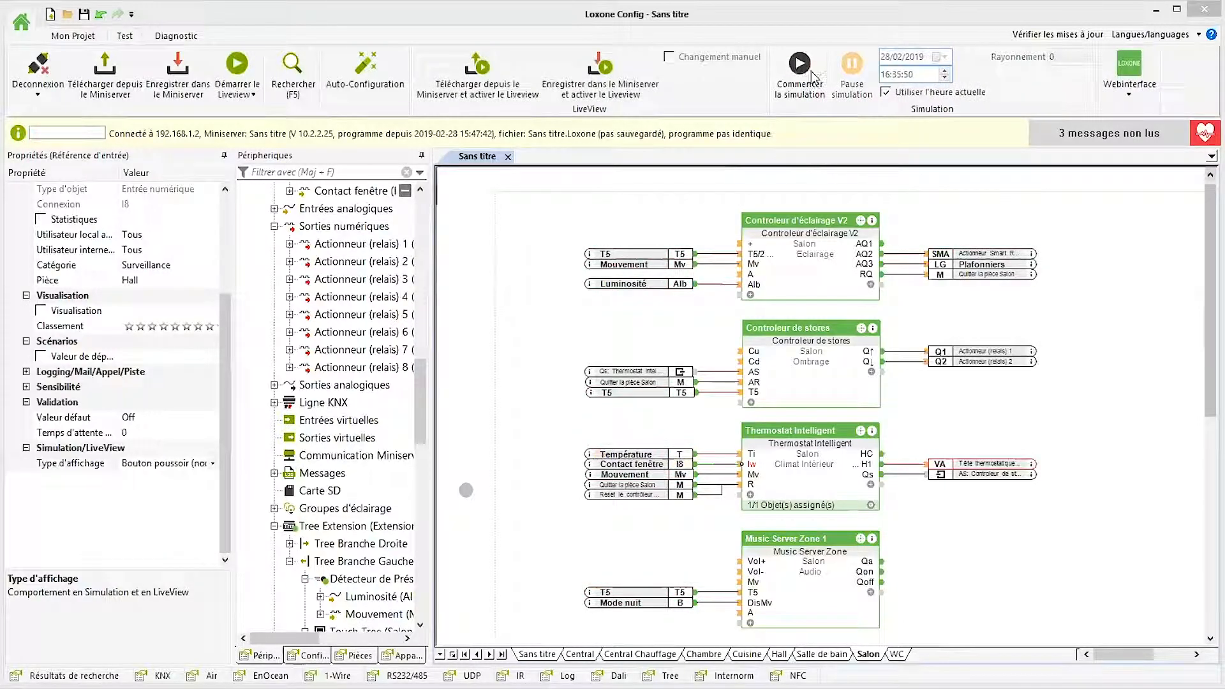
Run the simulation with a custom start hour of 9 instead of the current time, and stop it.
{"action": "left_click", "coordinate": [887, 98]}
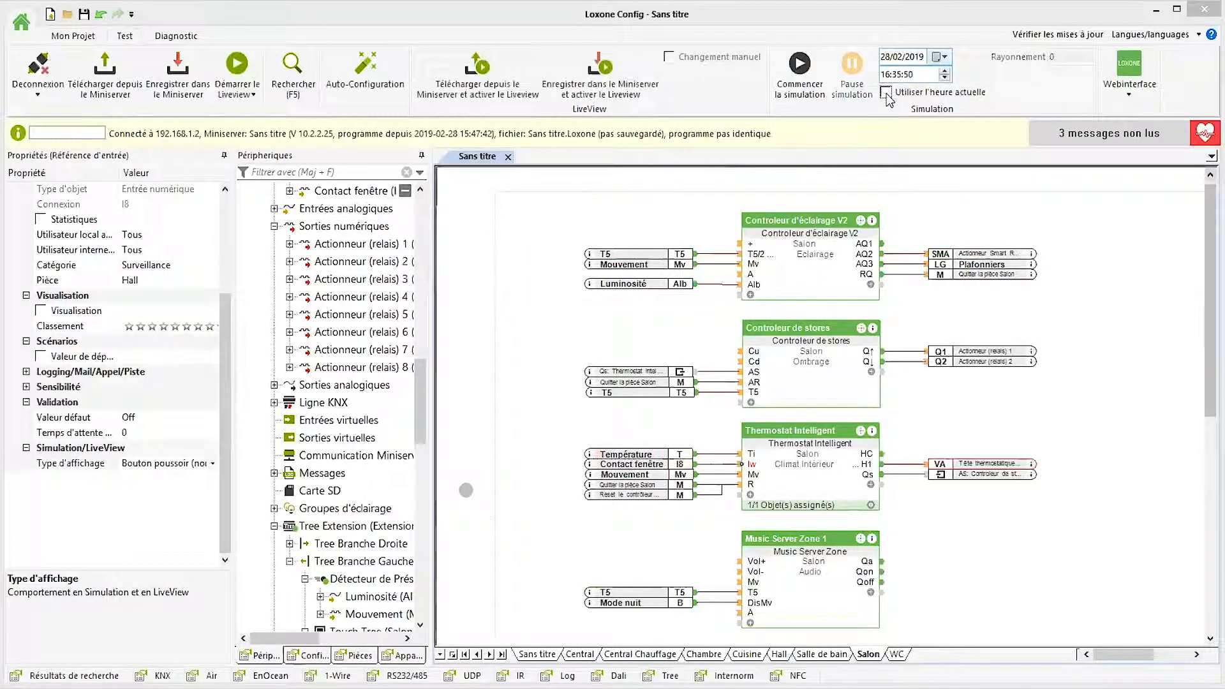
{"action": "left_click", "coordinate": [938, 58]}
{"action": "left_click", "coordinate": [938, 57]}
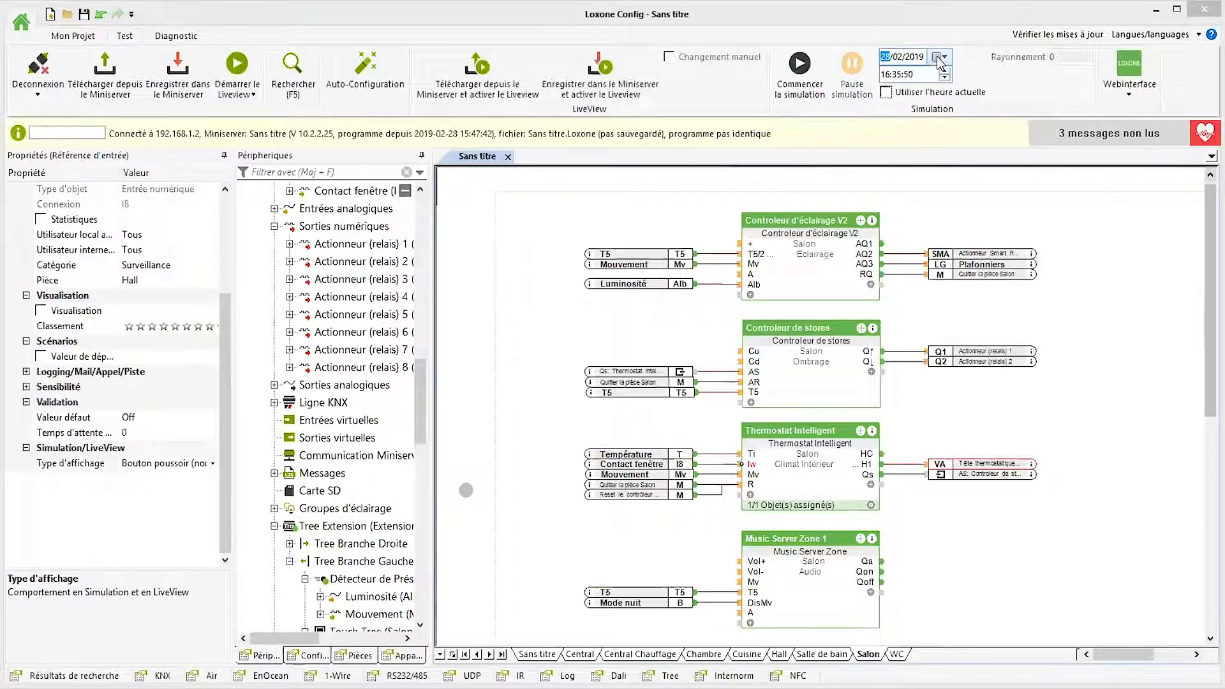
{"action": "left_click", "coordinate": [909, 75]}
{"action": "left_click", "coordinate": [884, 75]}
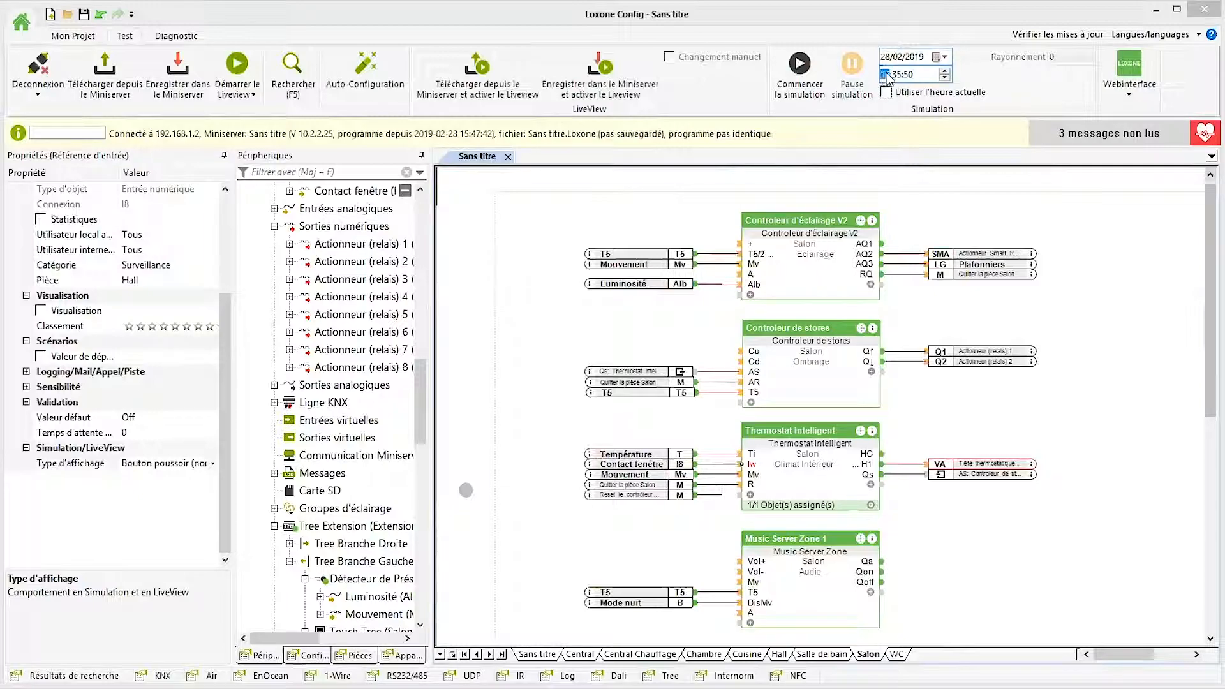
{"action": "type", "text": "9"}
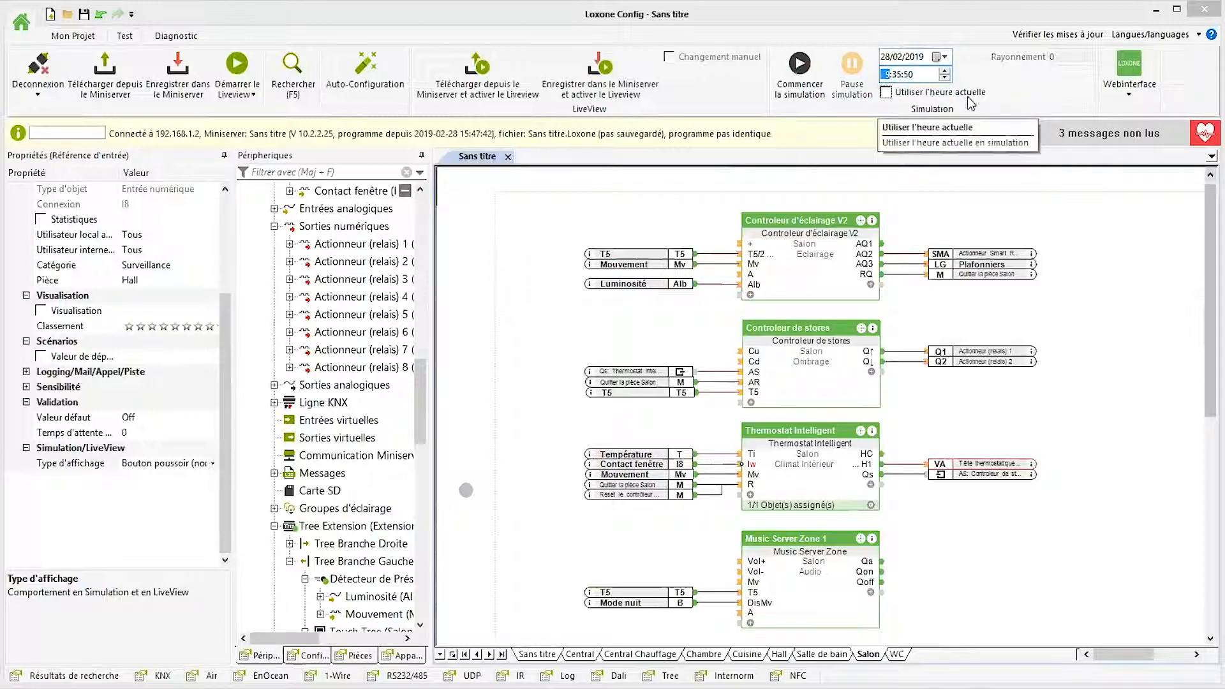
{"action": "left_click", "coordinate": [798, 65]}
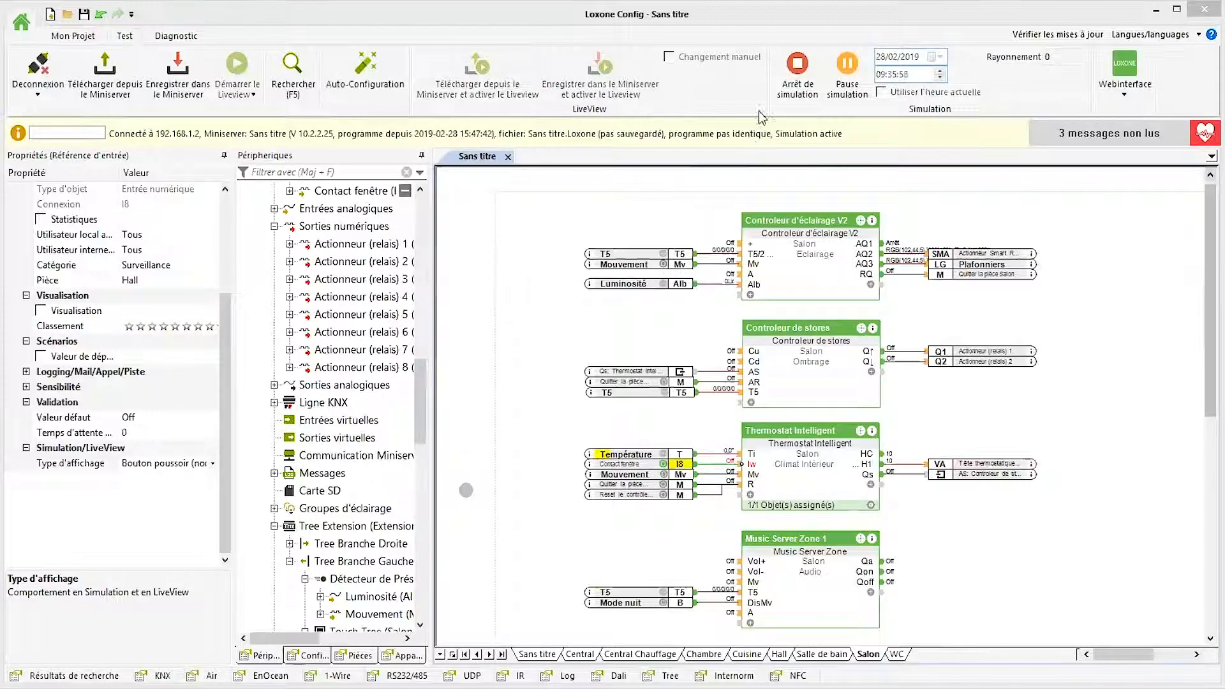
{"action": "left_click", "coordinate": [797, 70]}
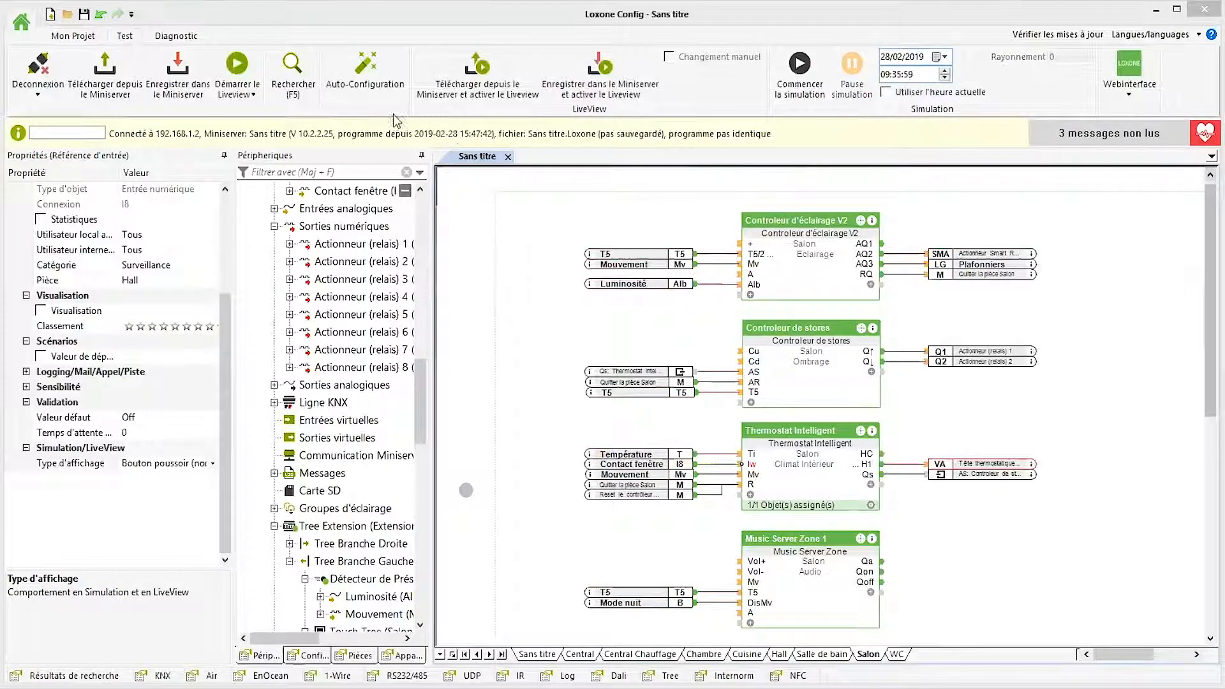
Start Liveview and pin the AQt and AQm values of the Salon's Thermostat Intelligent block.
{"action": "left_click", "coordinate": [237, 59]}
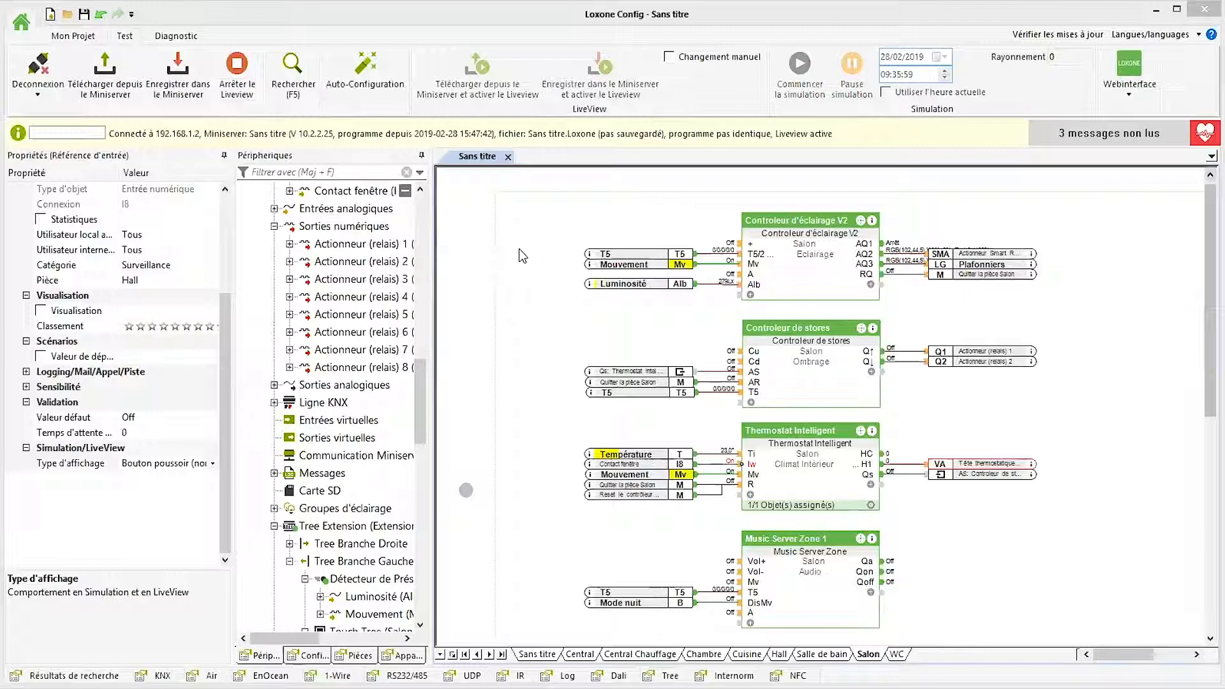
{"action": "left_click", "coordinate": [810, 467]}
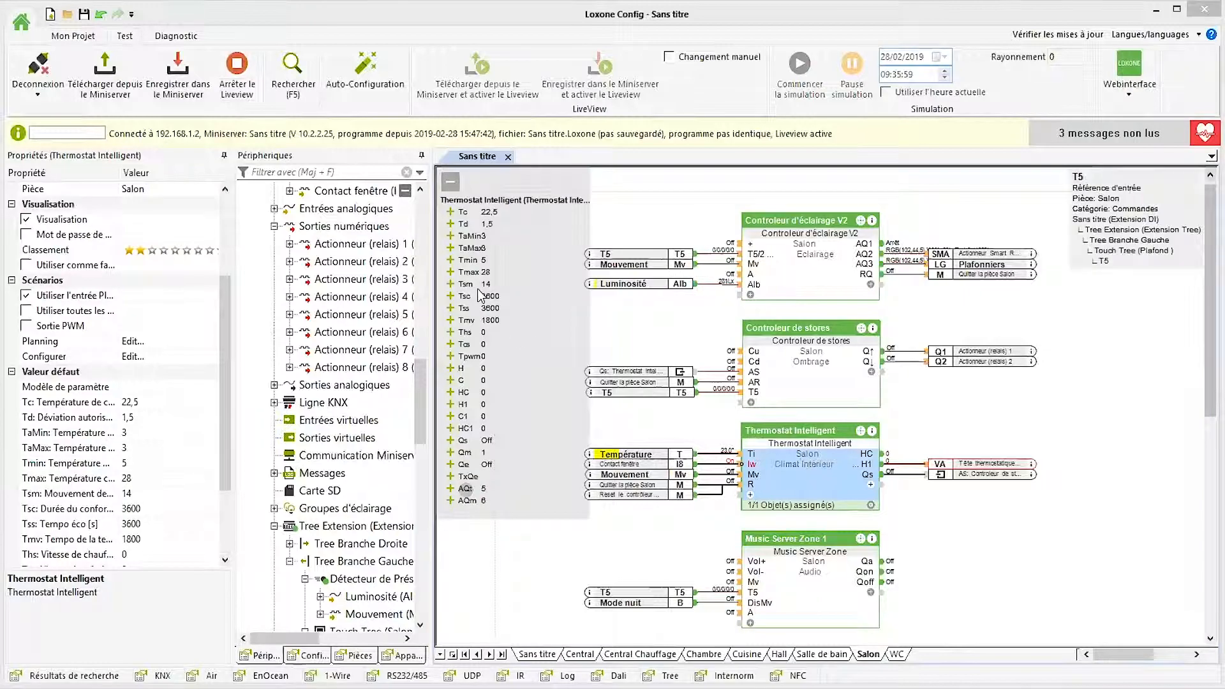
{"action": "left_click", "coordinate": [450, 488]}
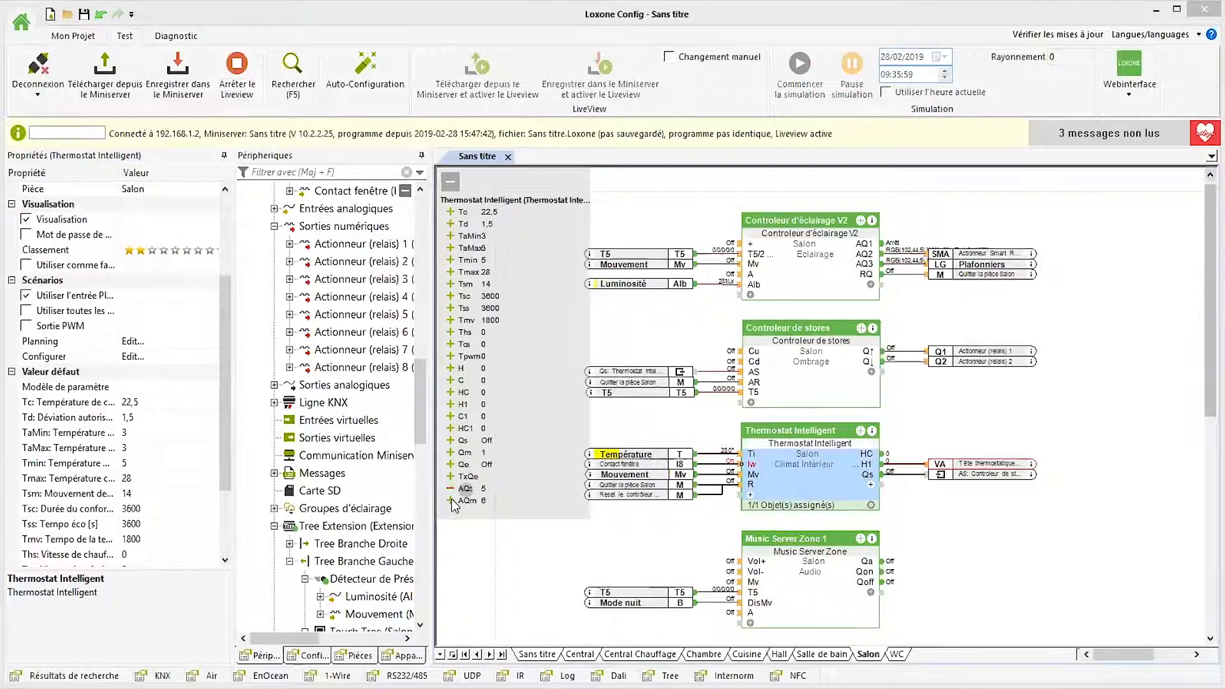
{"action": "left_click", "coordinate": [642, 217]}
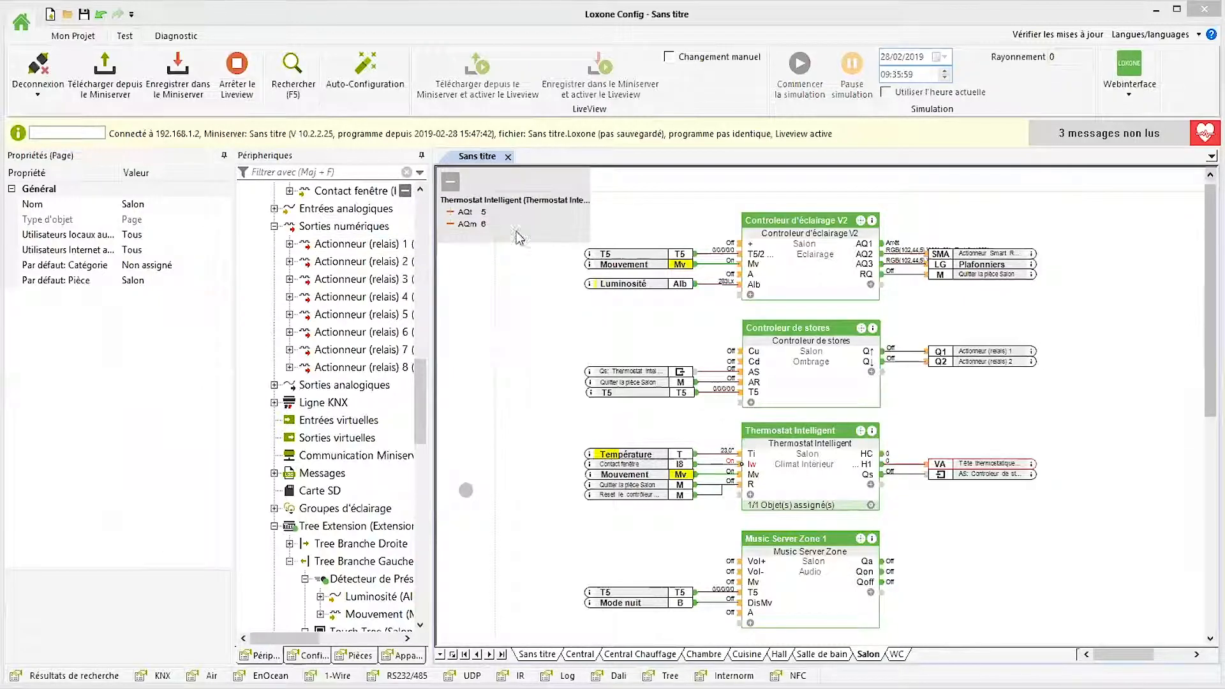
View the pinned values on the Central Chauffage page, return to the Salon page and stop Liveview.
{"action": "left_click", "coordinate": [638, 654]}
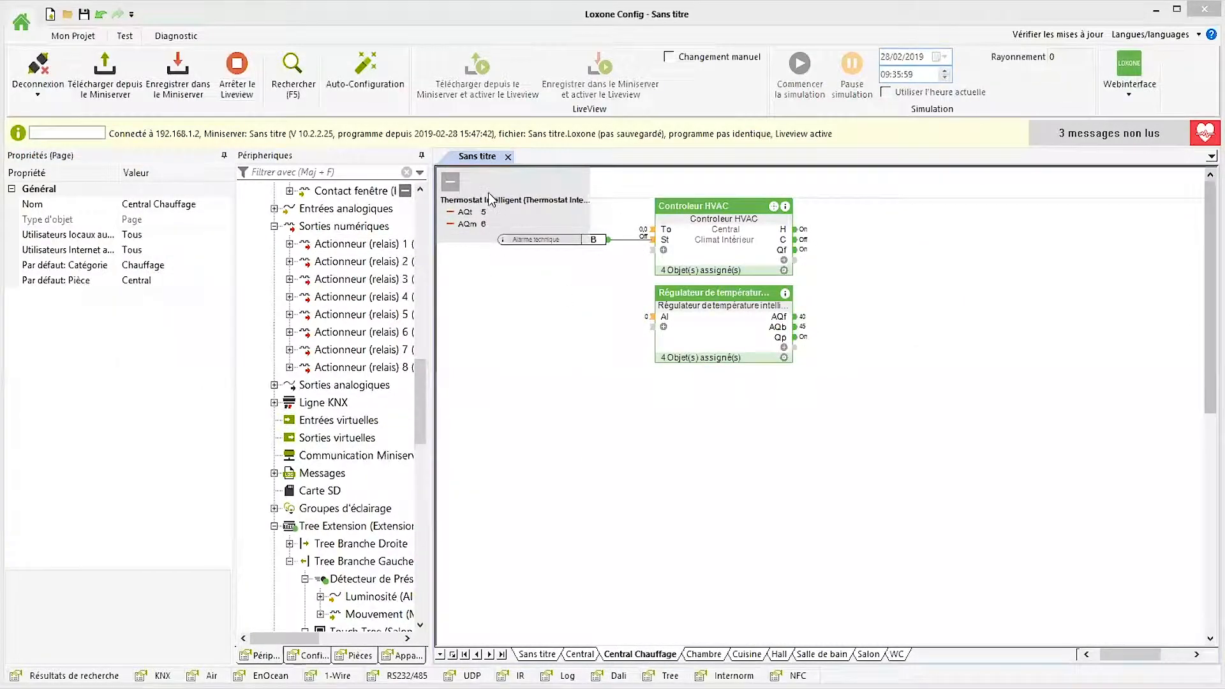
{"action": "left_click", "coordinate": [869, 654]}
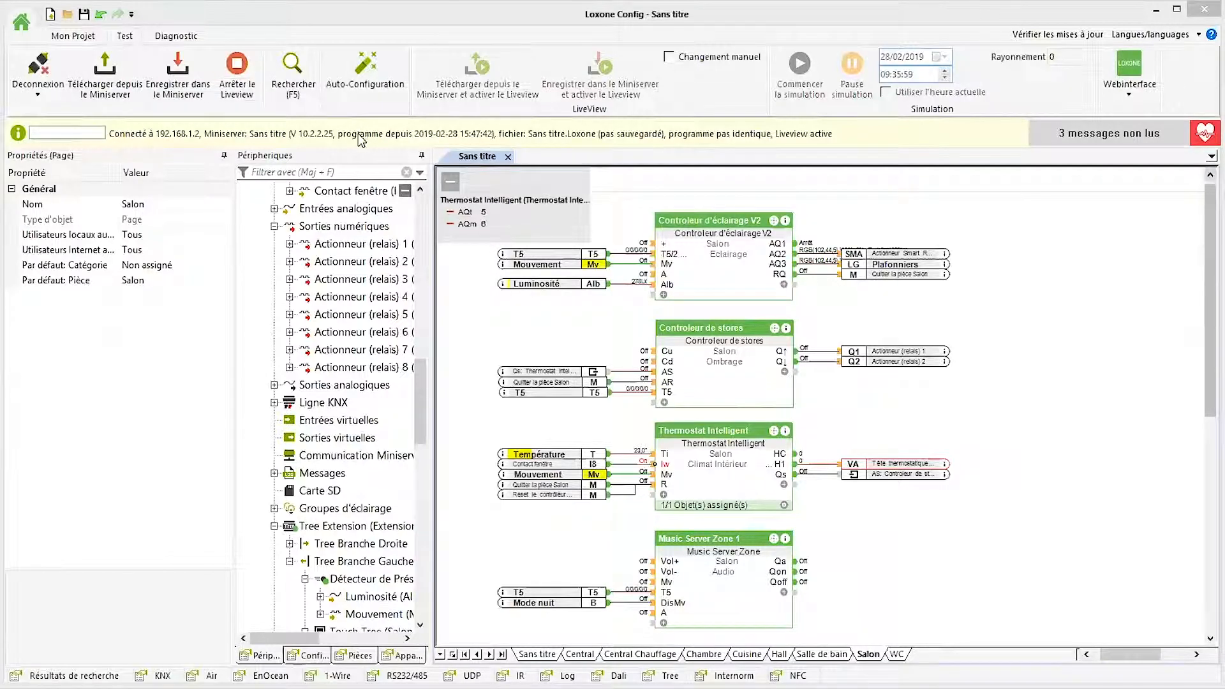
{"action": "left_click", "coordinate": [238, 68]}
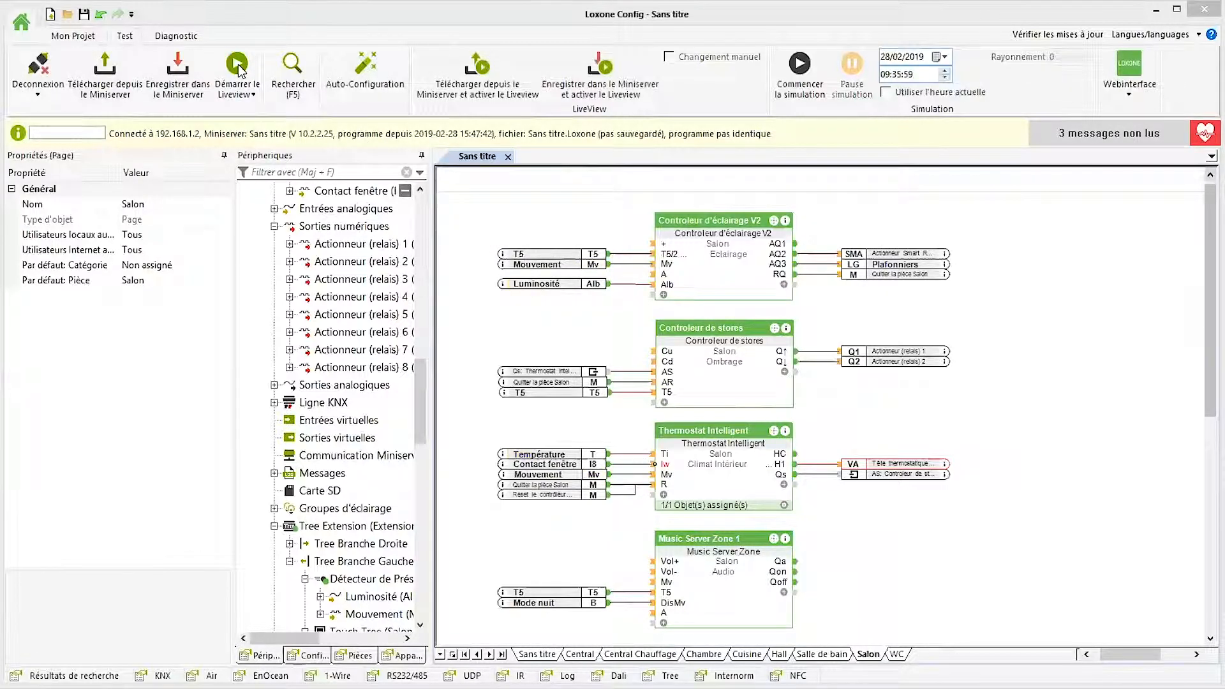
Start Liveview with manual changing of values enabled.
{"action": "left_click", "coordinate": [236, 96]}
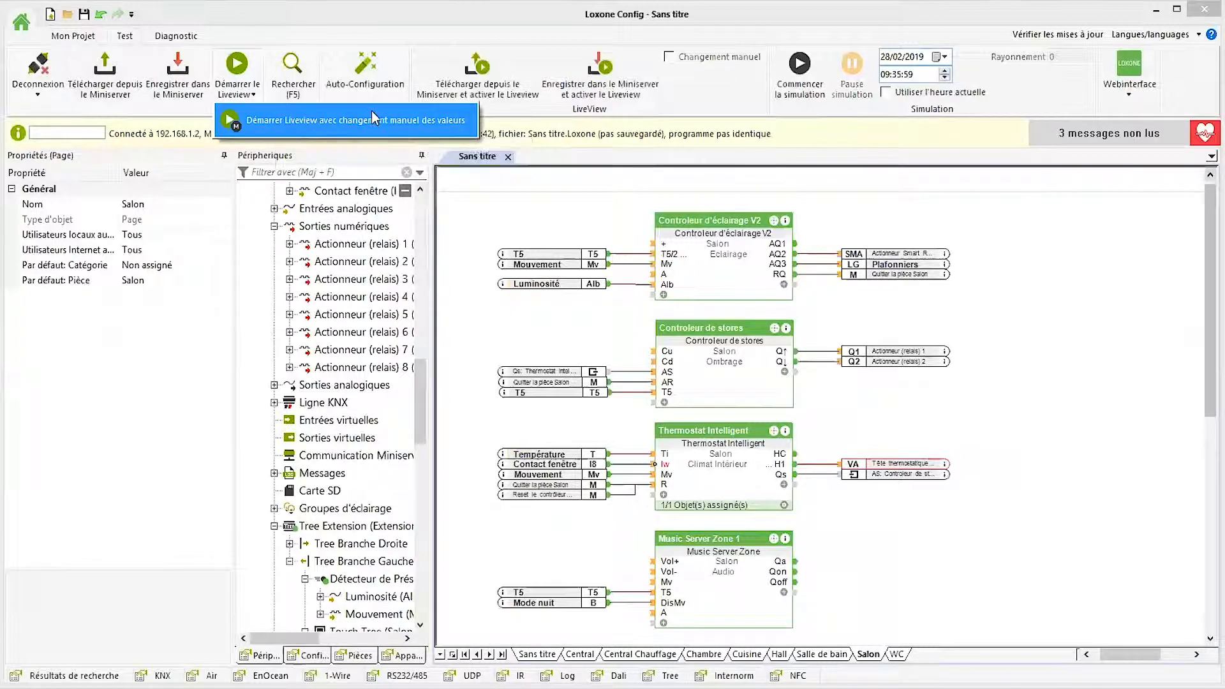
{"action": "left_click", "coordinate": [354, 120]}
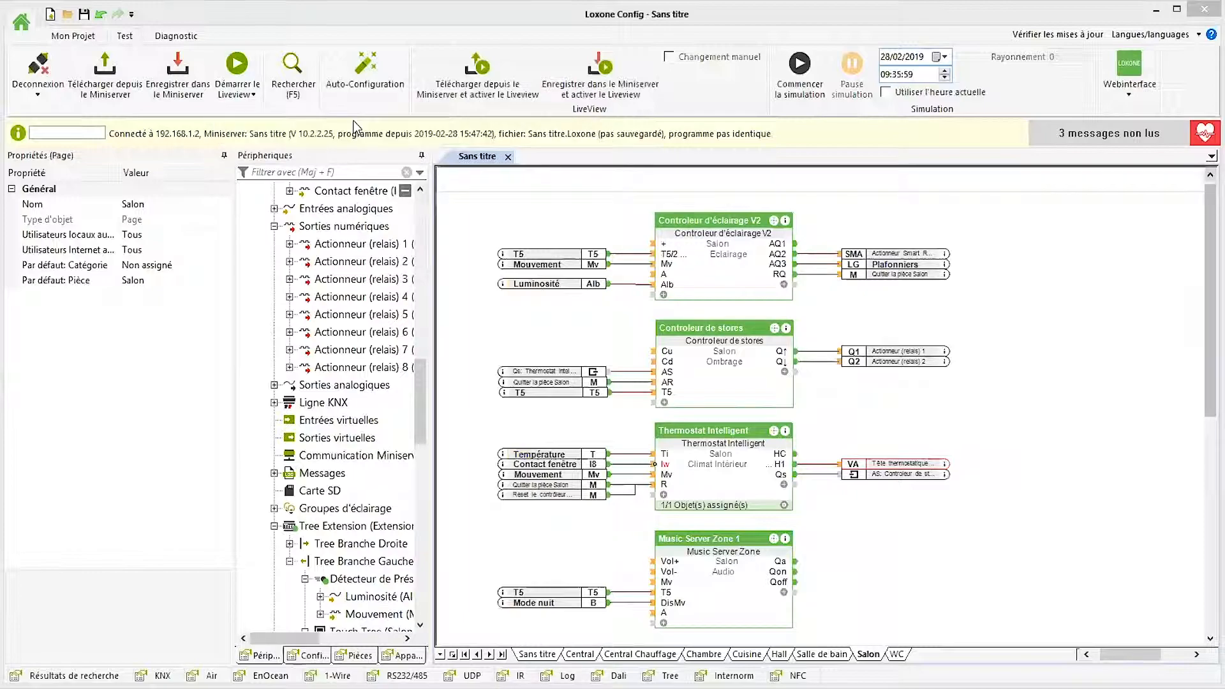
{"action": "left_click", "coordinate": [686, 449]}
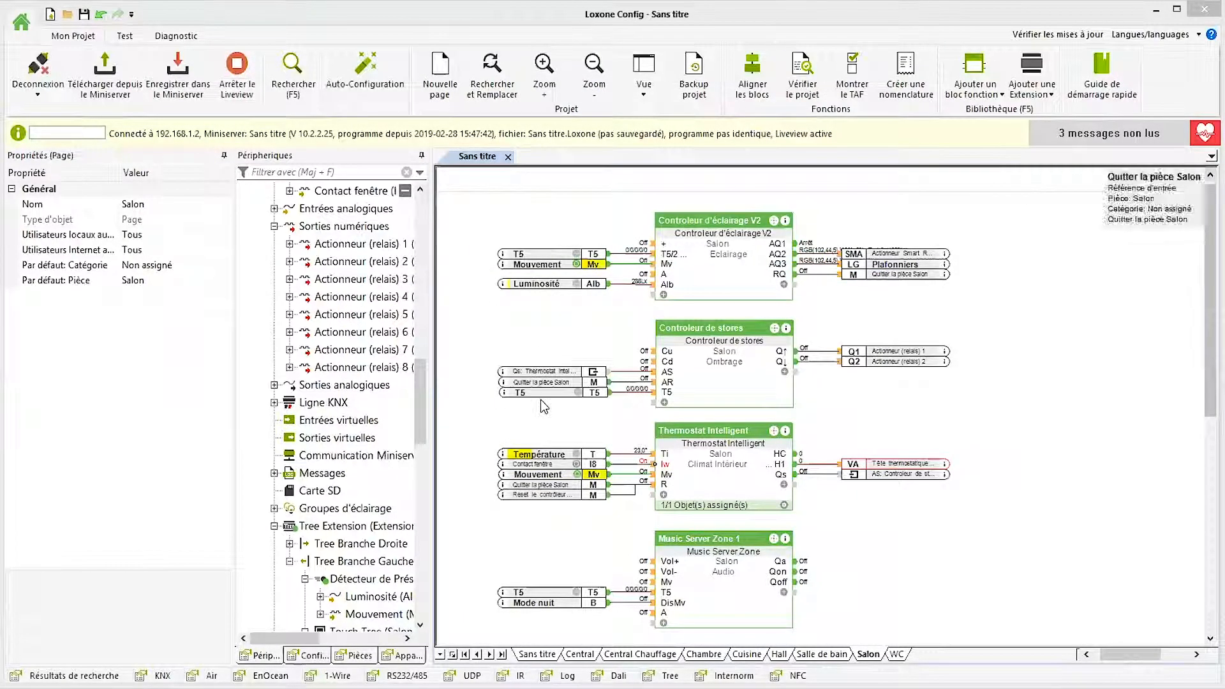
Override the Température input of the Salon's Thermostat Intelligent block with a value of 18.
{"action": "left_click", "coordinate": [578, 457]}
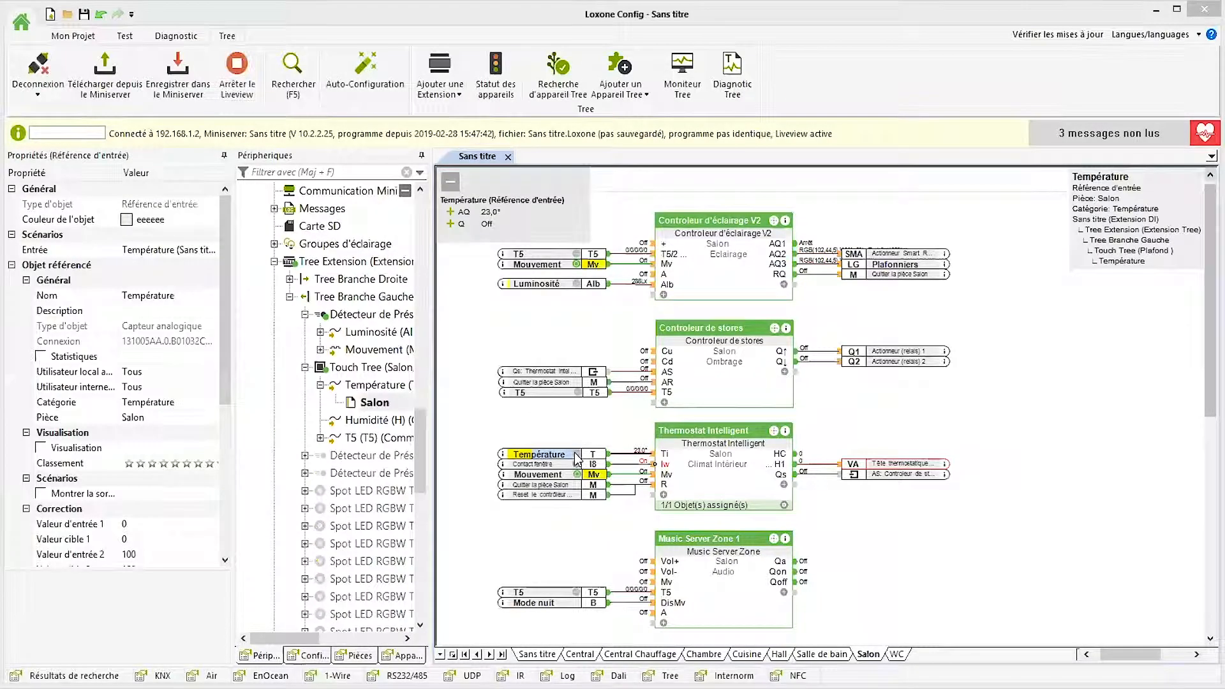
{"action": "double_click", "coordinate": [579, 458]}
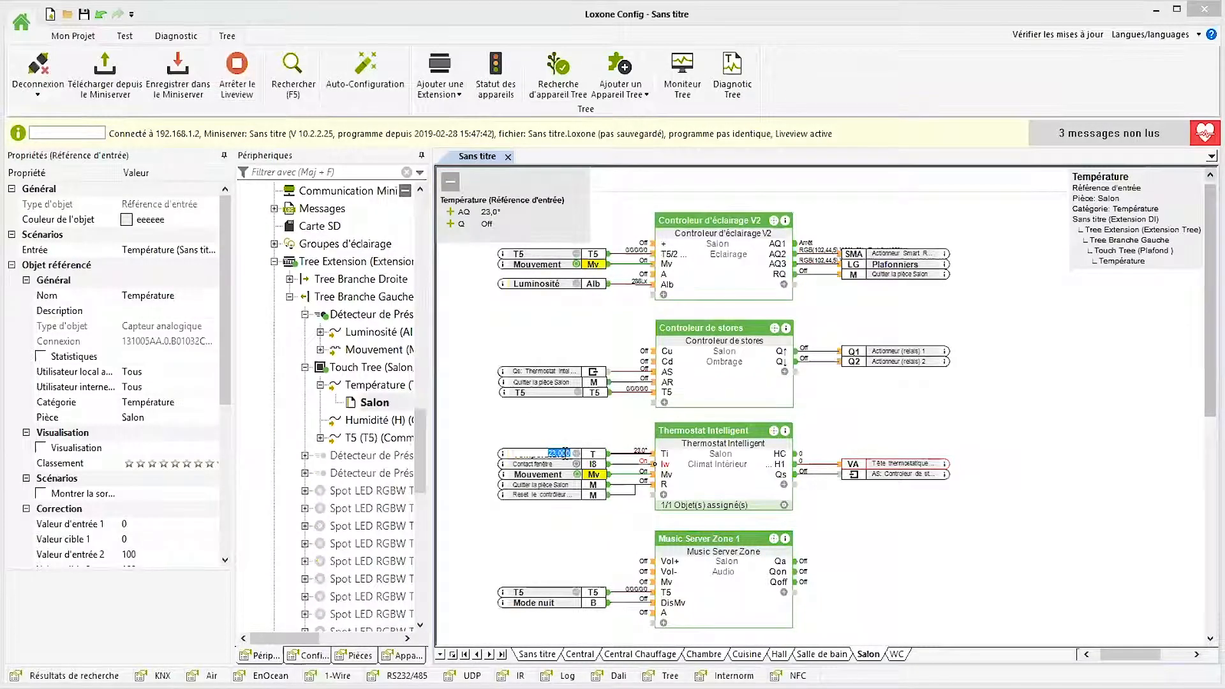
{"action": "left_click_drag", "start_coordinate": [547, 454], "coordinate": [564, 450]}
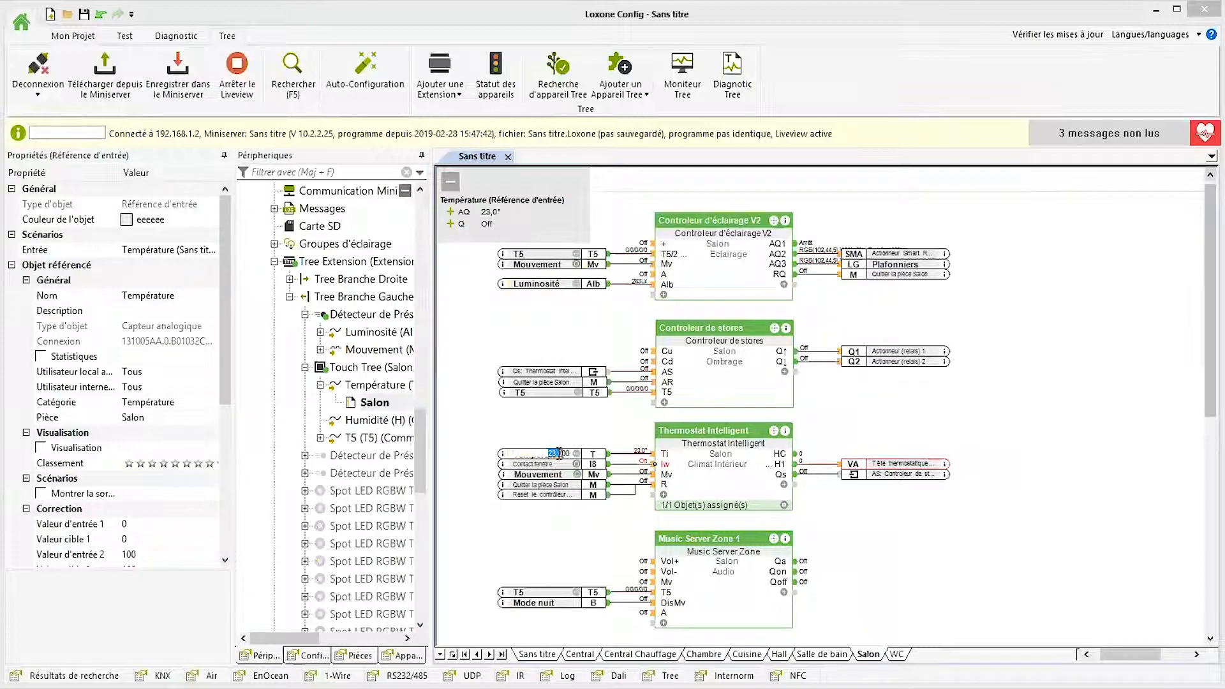
{"action": "type", "text": "1"}
{"action": "key", "text": "Return"}
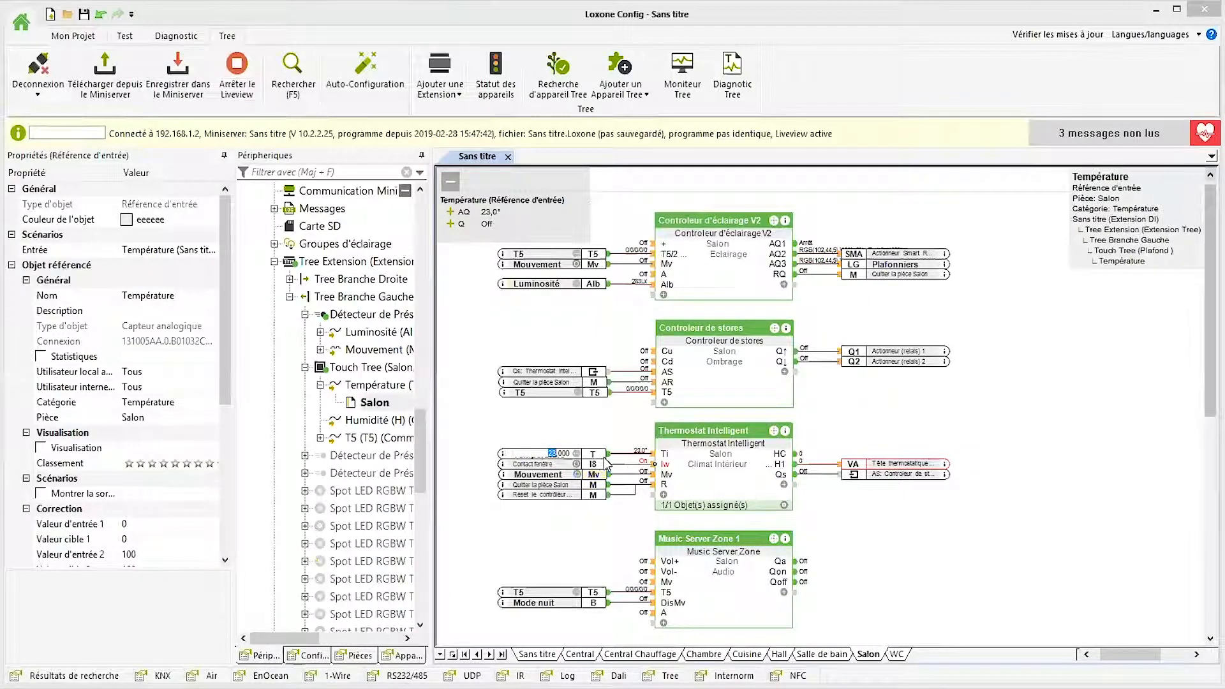
{"action": "type", "text": "8"}
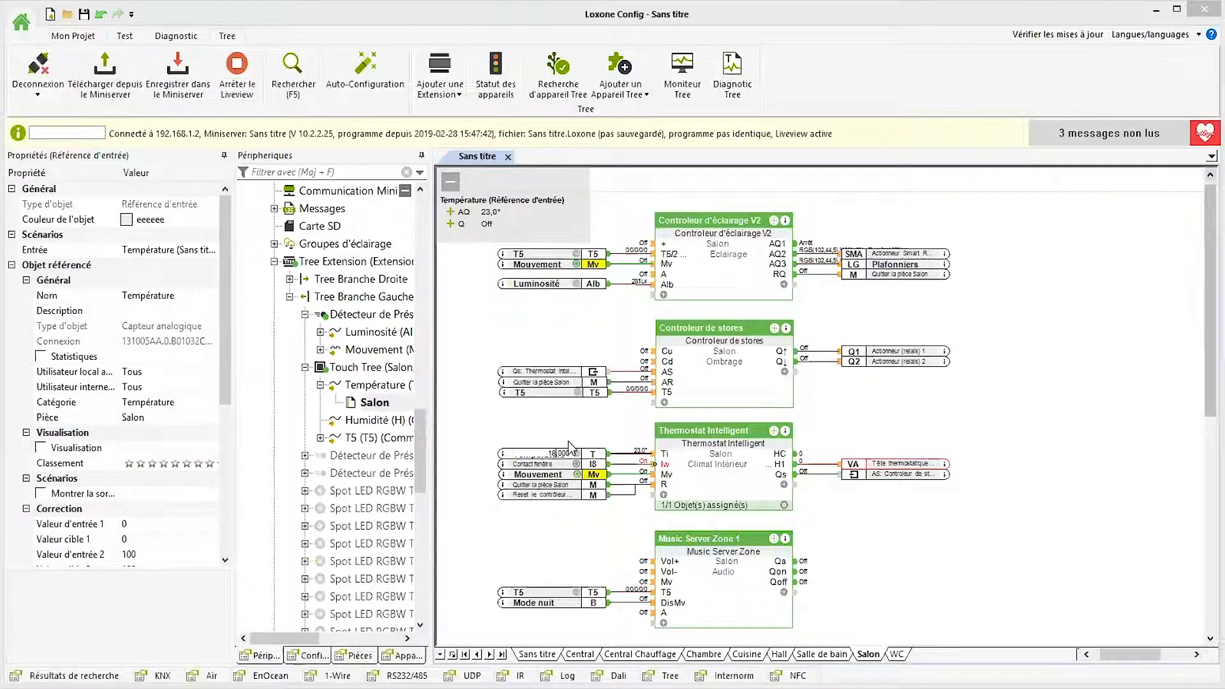
{"action": "key", "text": "Return"}
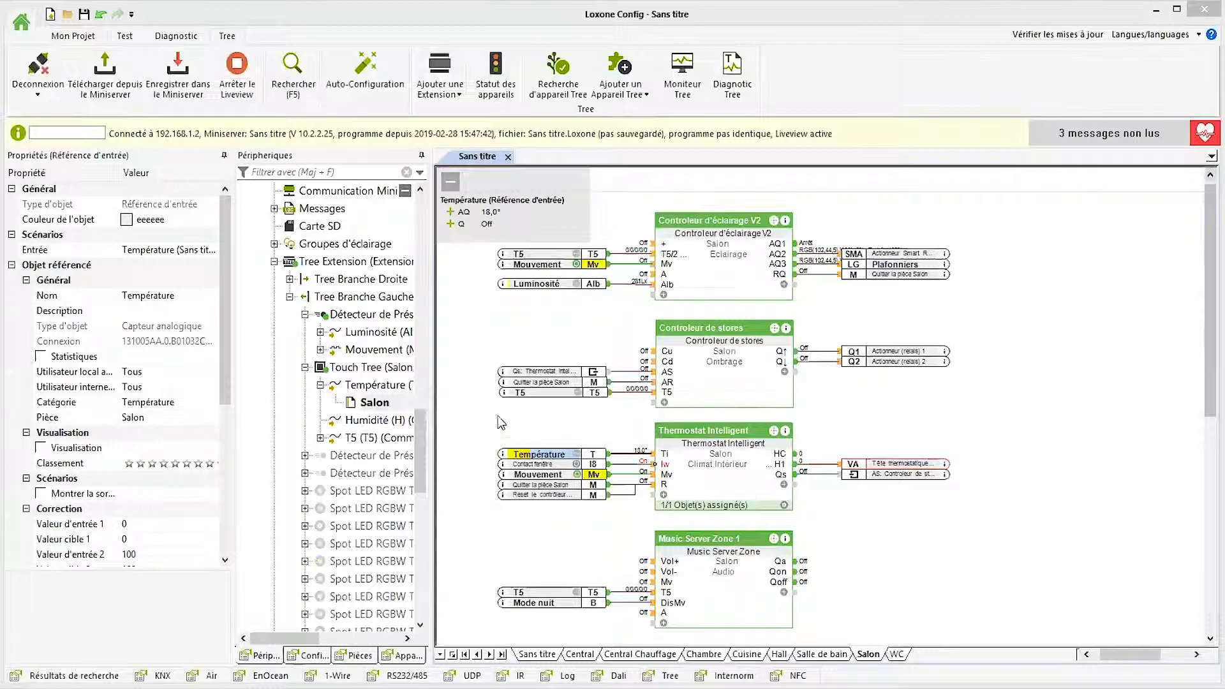